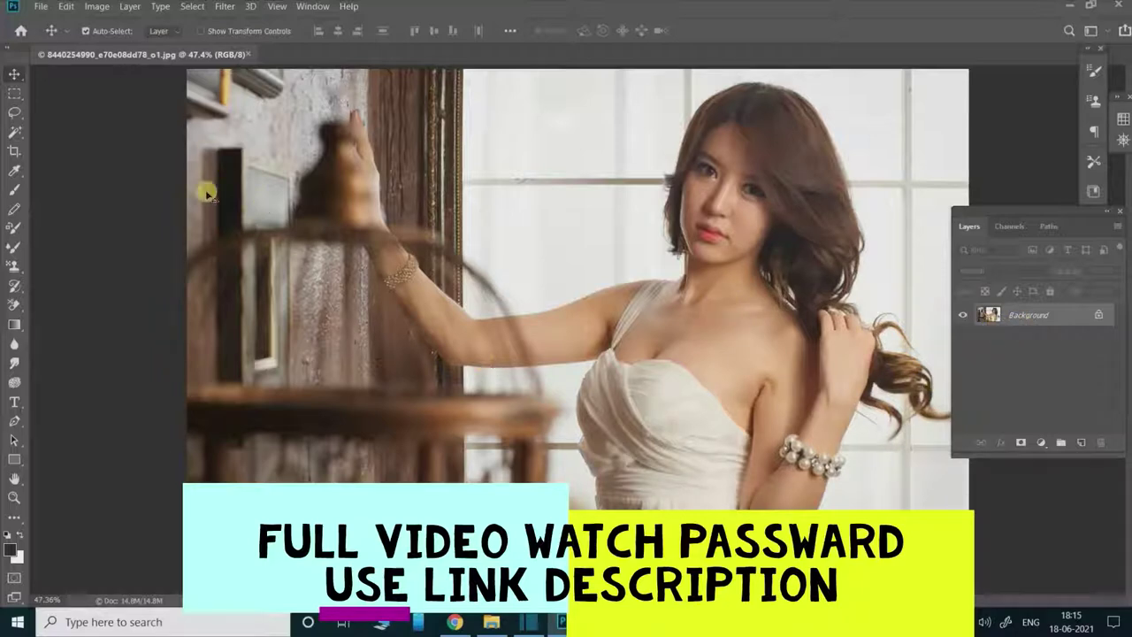
Check the Image Size settings and close the dialog without changes.
left_click(96, 7)
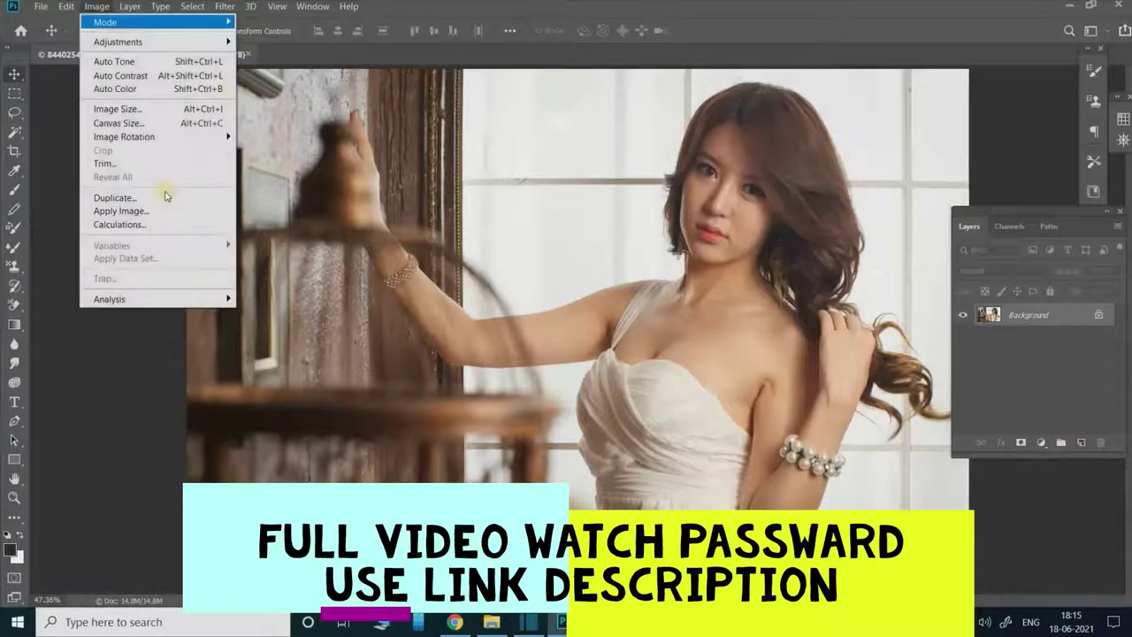
left_click(157, 109)
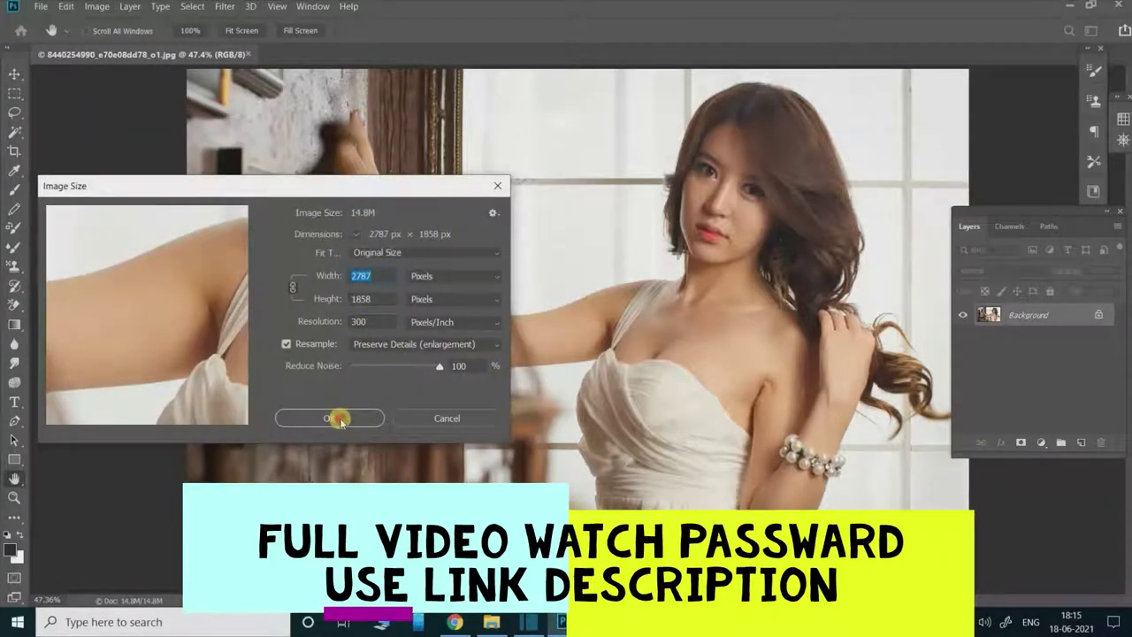
left_click(424, 421)
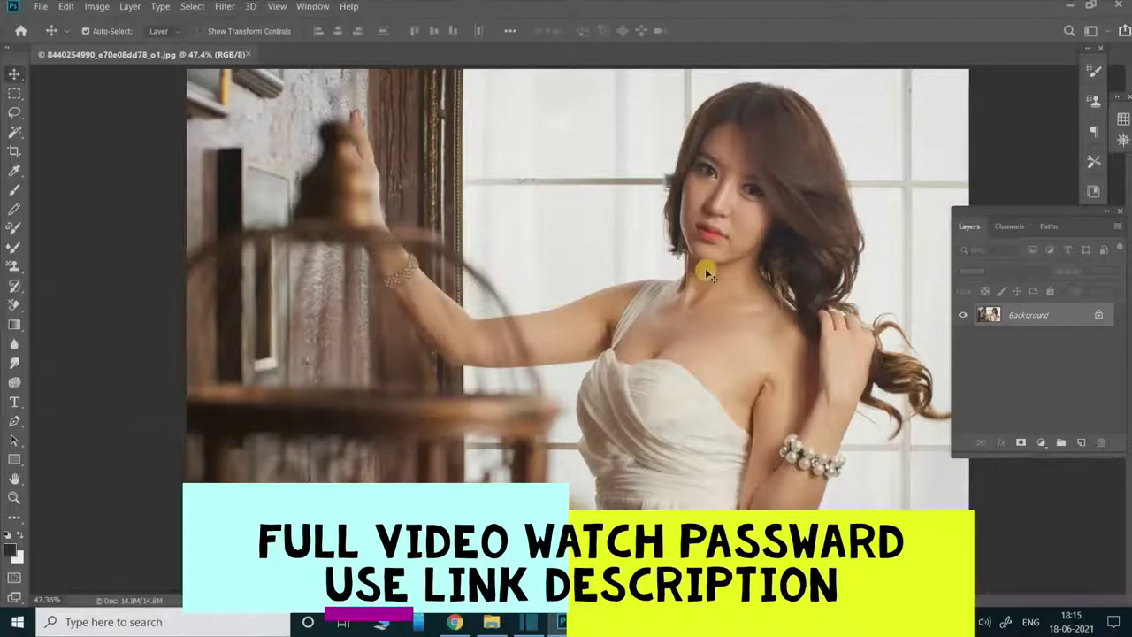
Play the Smudge Painting set's Canvas 1000PX-1500PX Soft action from a docked Actions panel.
left_click(314, 11)
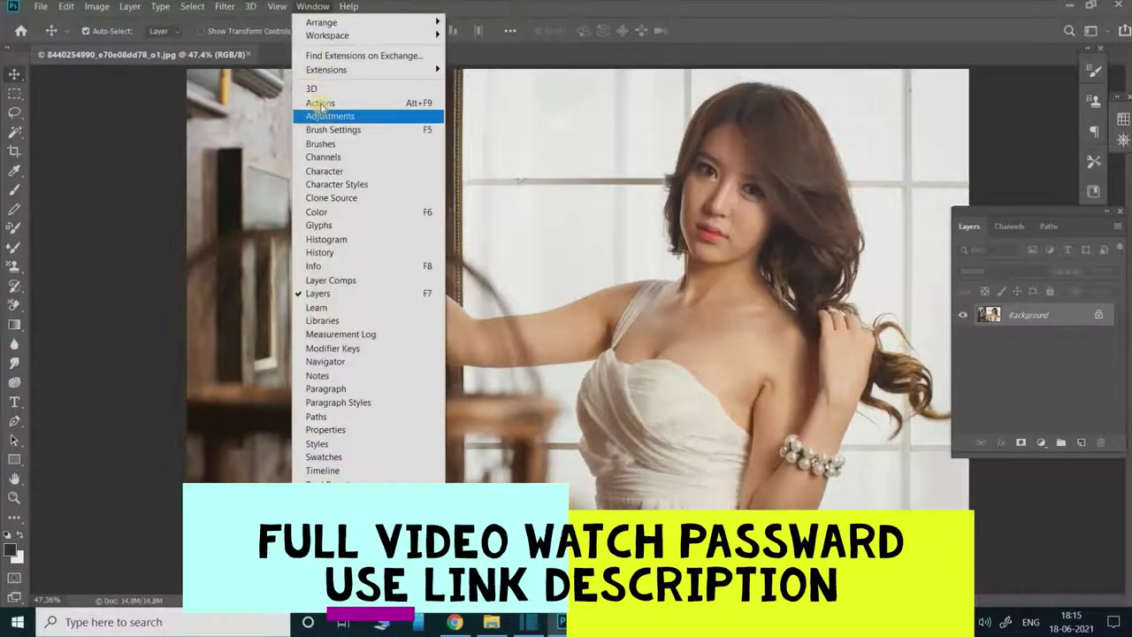
left_click(326, 104)
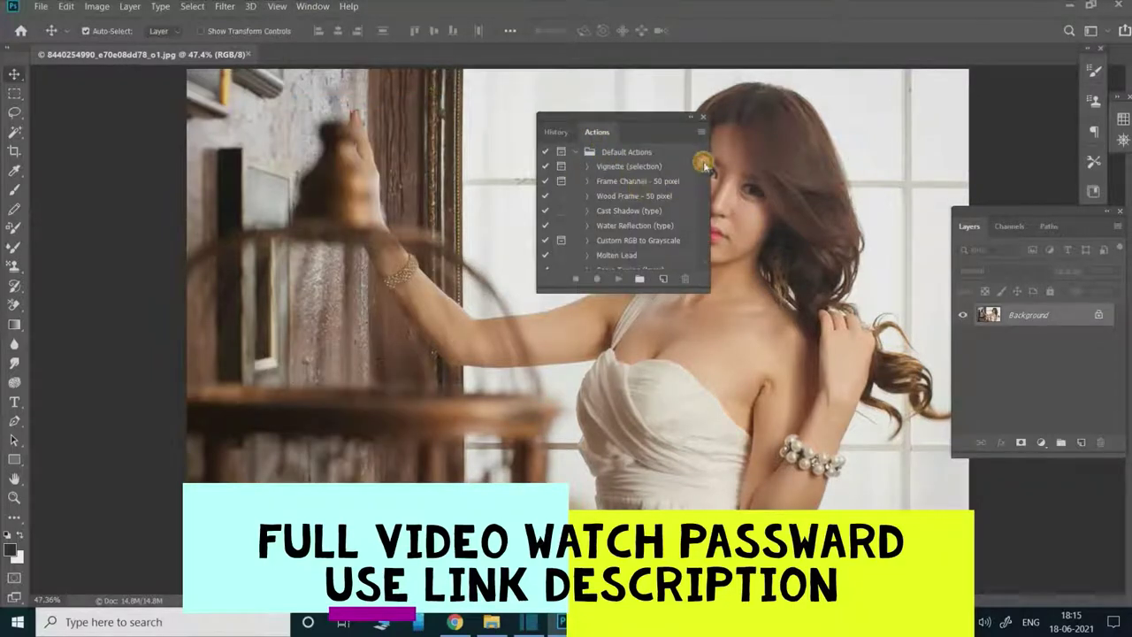
left_click_drag(704, 165, 706, 190)
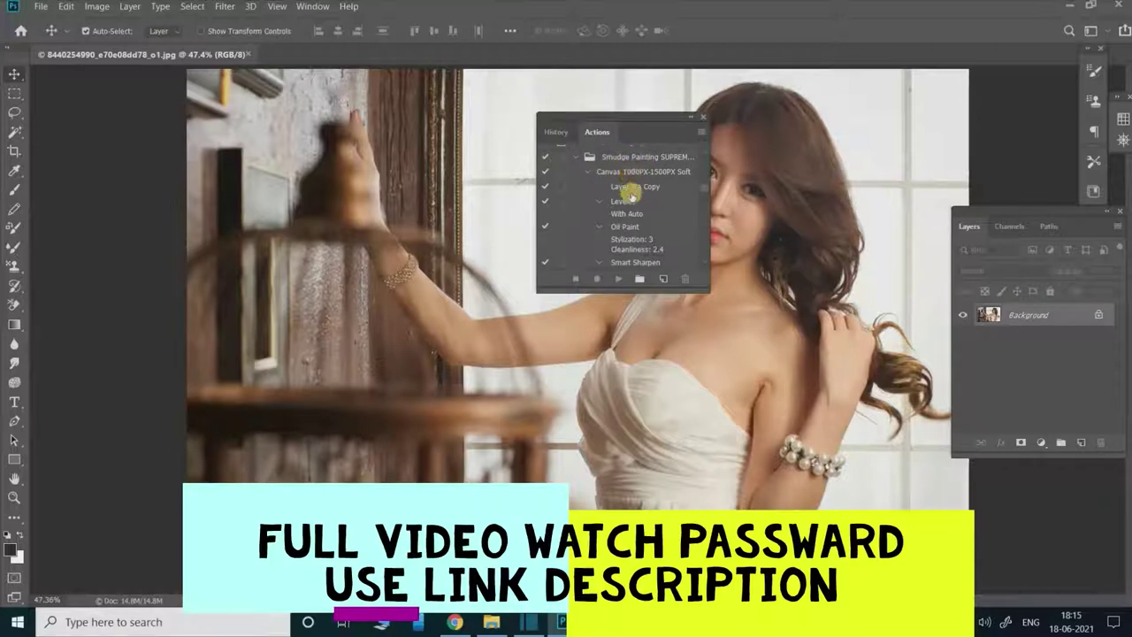
left_click(629, 173)
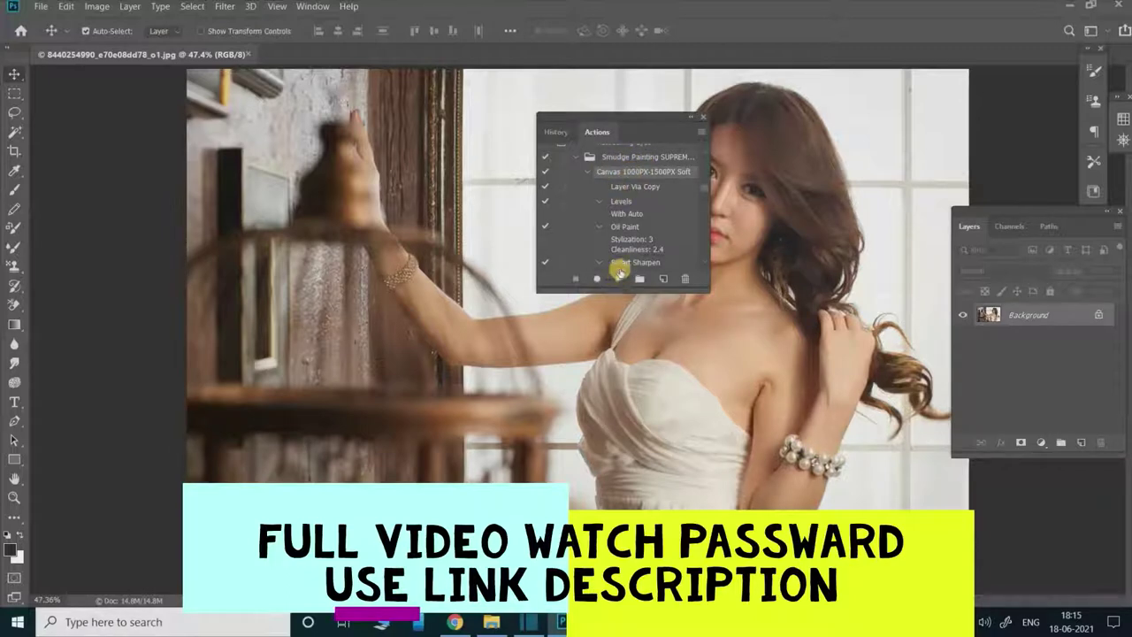
left_click_drag(629, 124, 714, 149)
left_click_drag(901, 59, 899, 62)
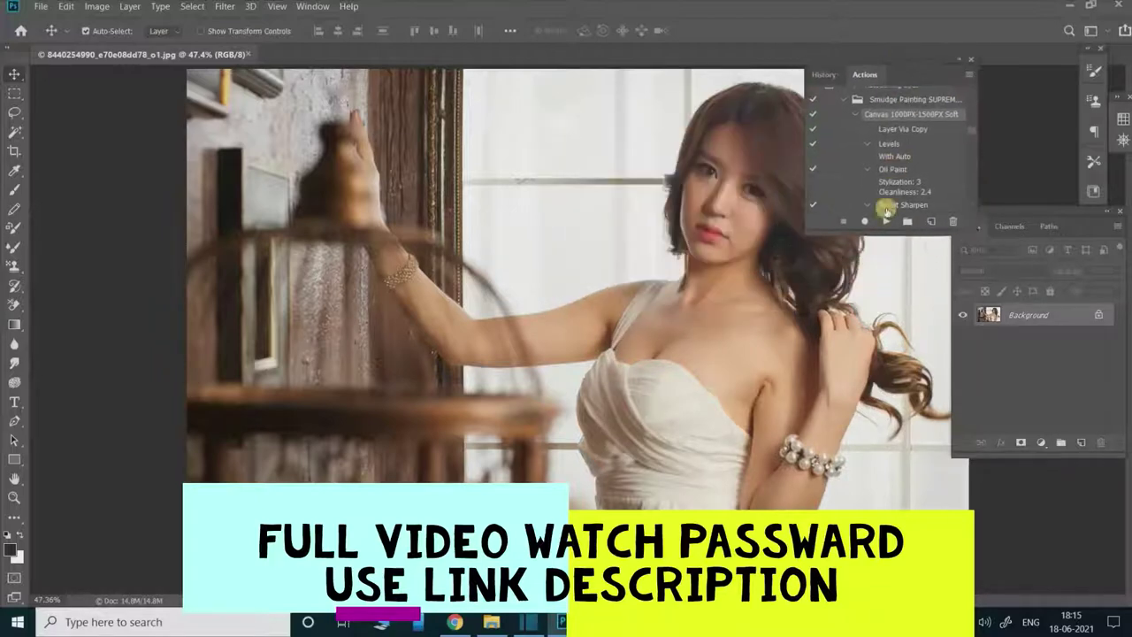
left_click(892, 219)
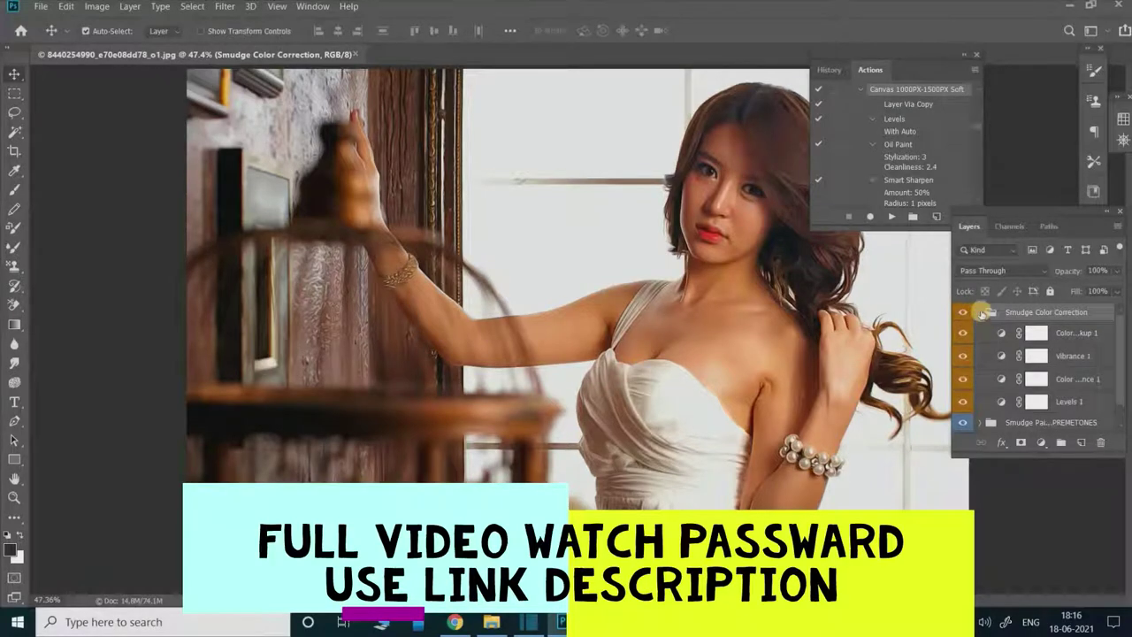
Close Actions, toggle Smudge Color Correction and smudge painting groups off and on, then expand Smudge Color Correction.
left_click(981, 312)
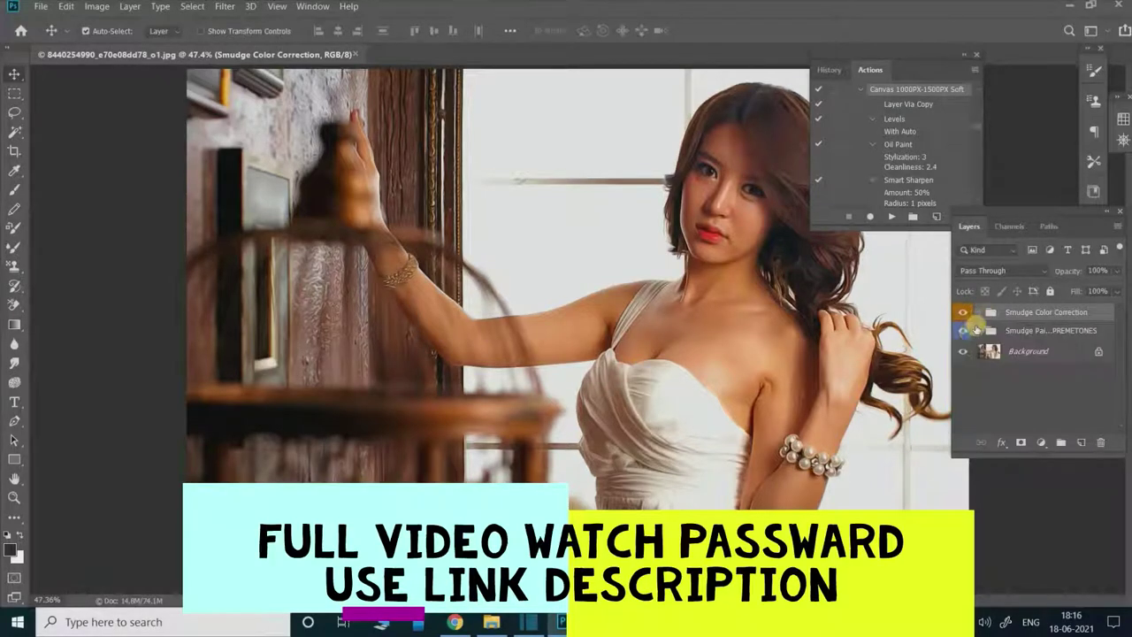
left_click(977, 55)
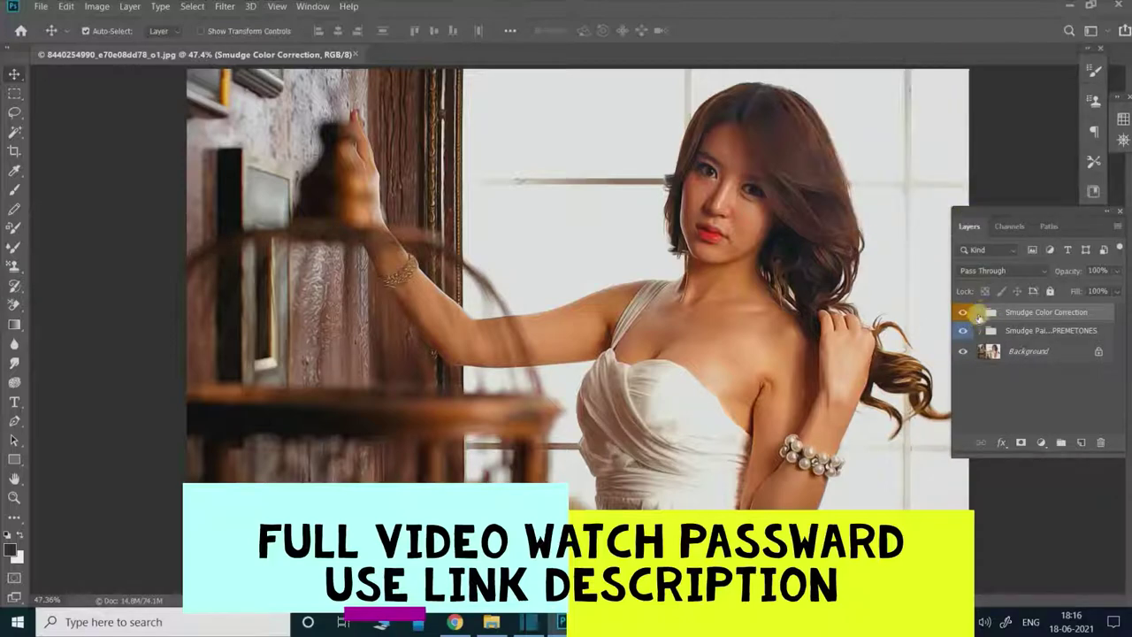
left_click(963, 313)
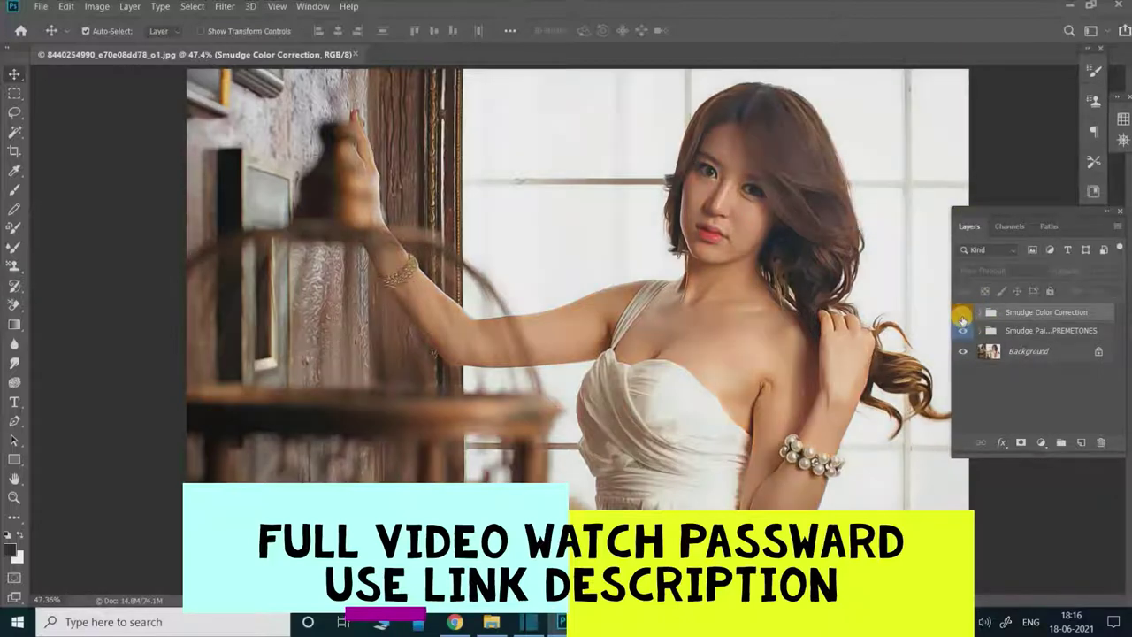
left_click(963, 330)
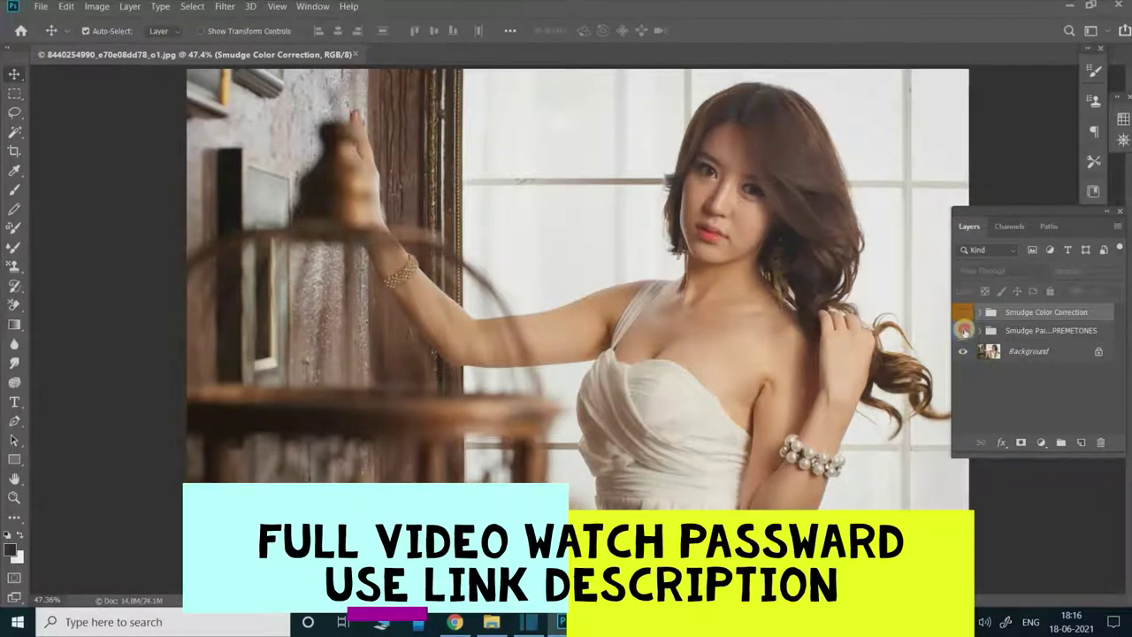
left_click_drag(962, 330, 963, 313)
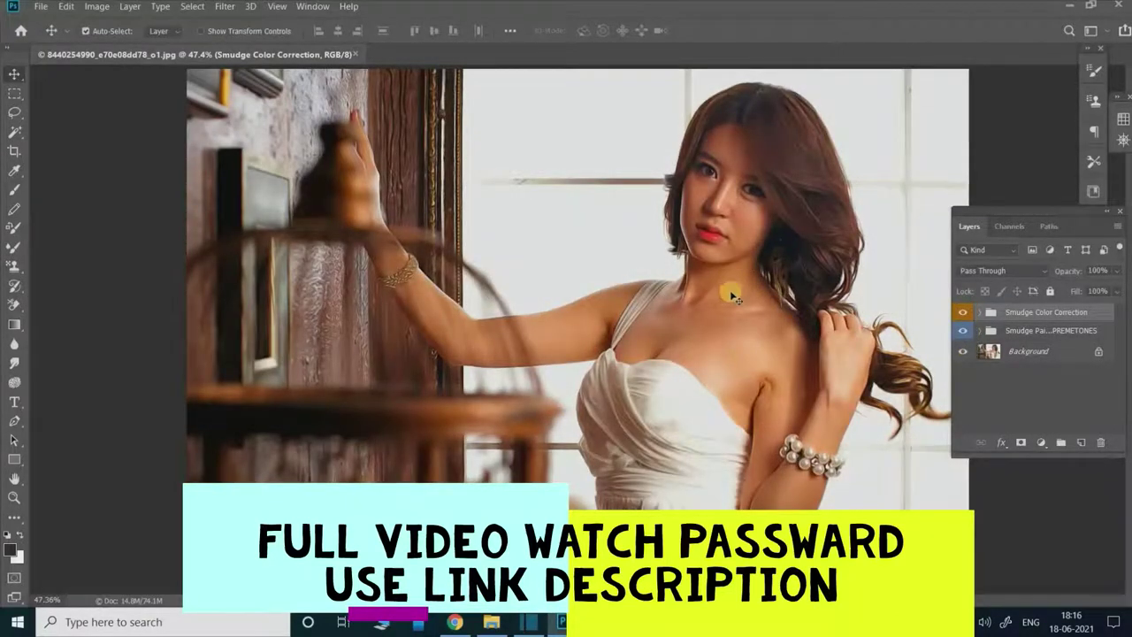
left_click(980, 312)
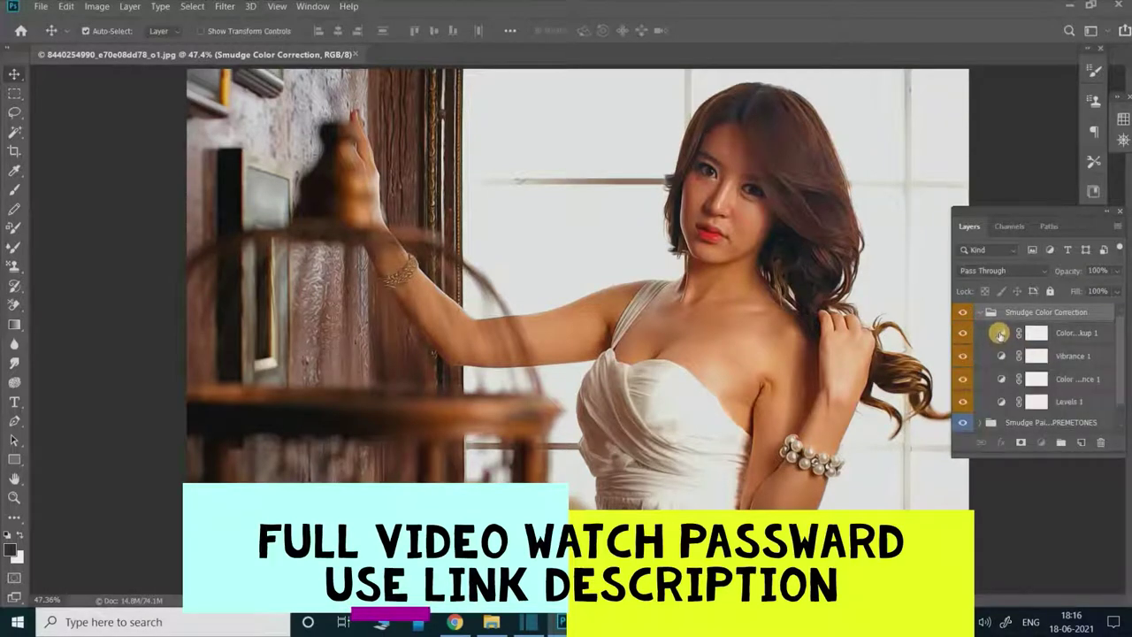
Set Color Lookup 1's 3DLUT File to FallColors.look and close Properties.
left_click(1004, 333)
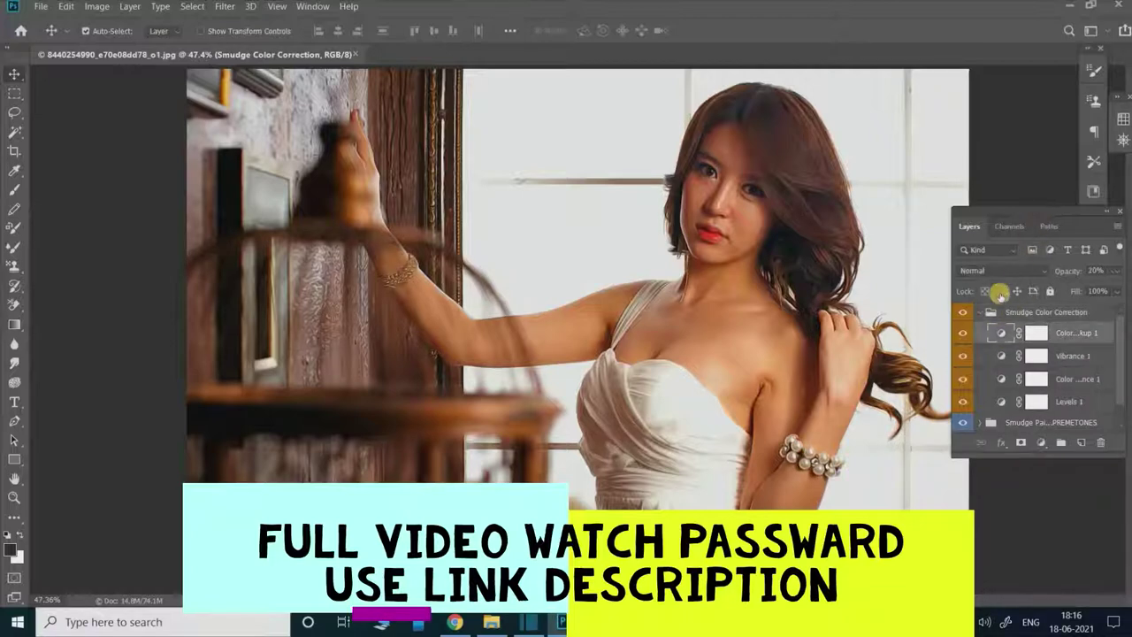
double_click(1000, 334)
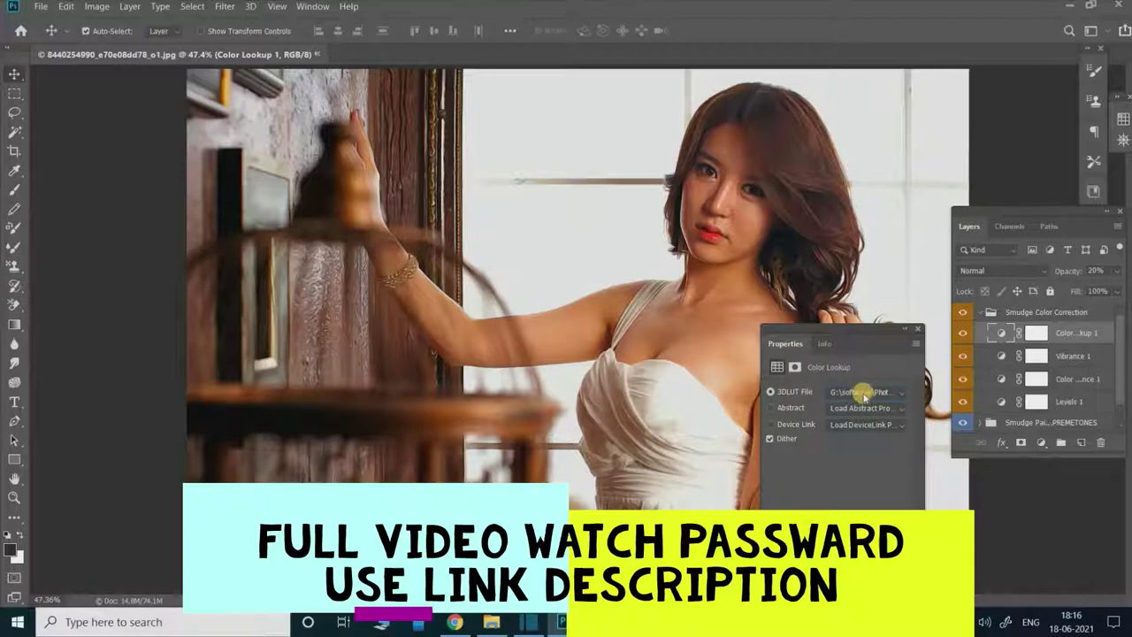
left_click(864, 397)
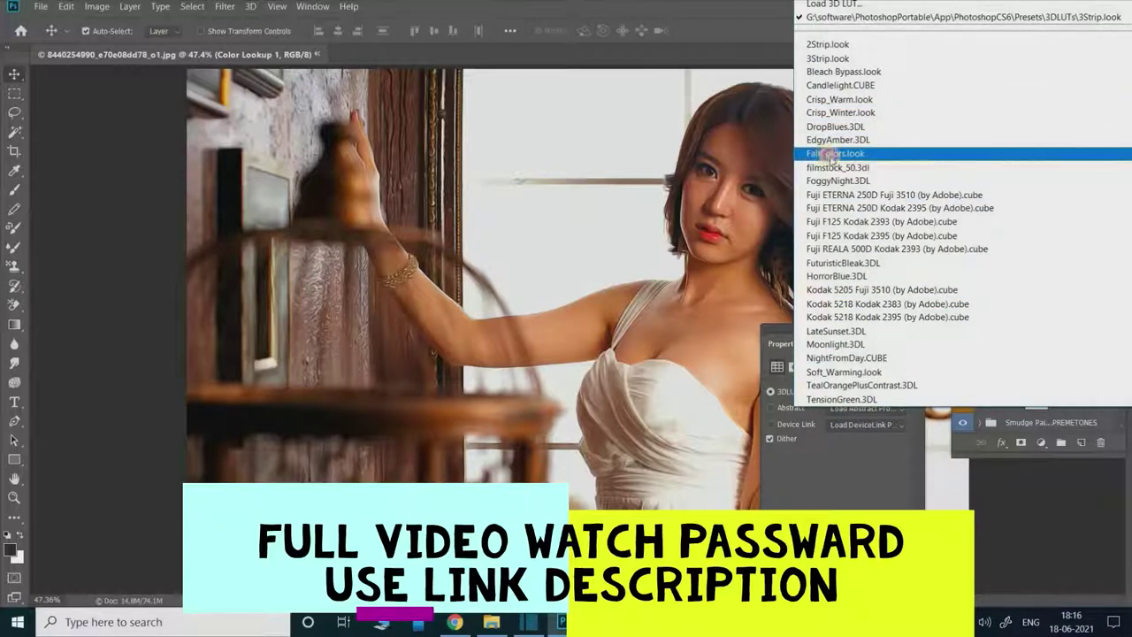
left_click(829, 156)
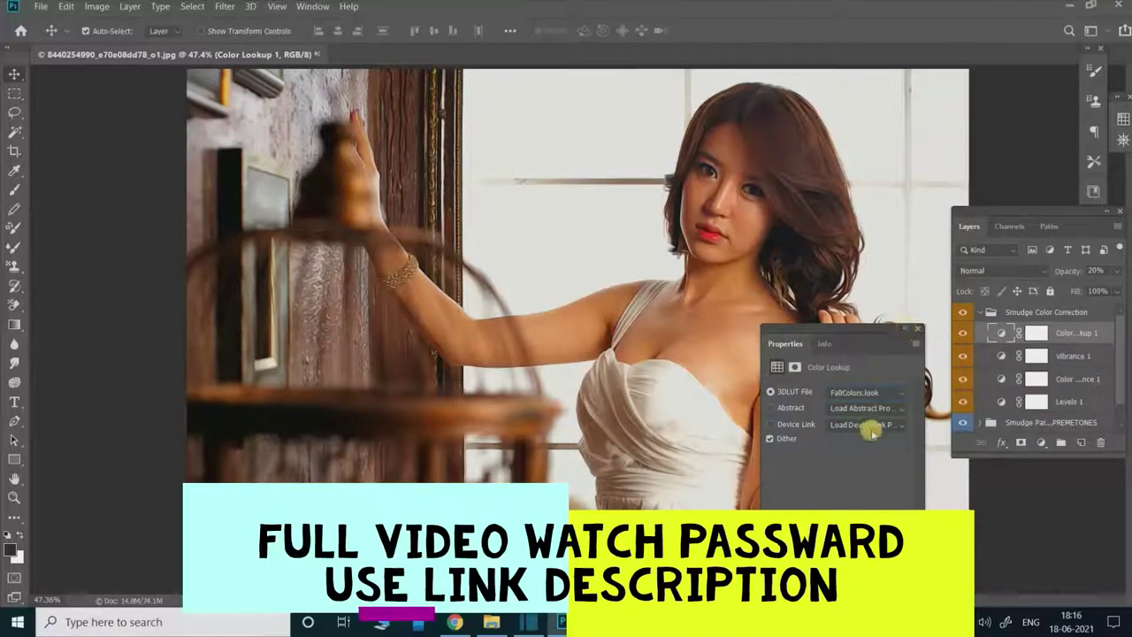
left_click_drag(920, 337, 788, 338)
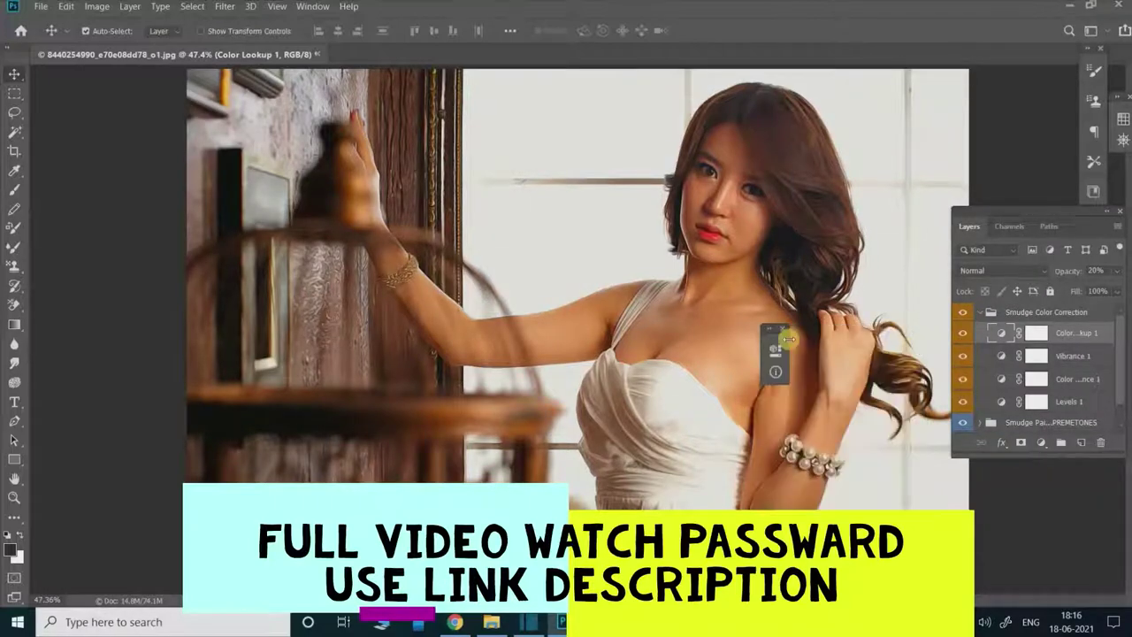
left_click(782, 329)
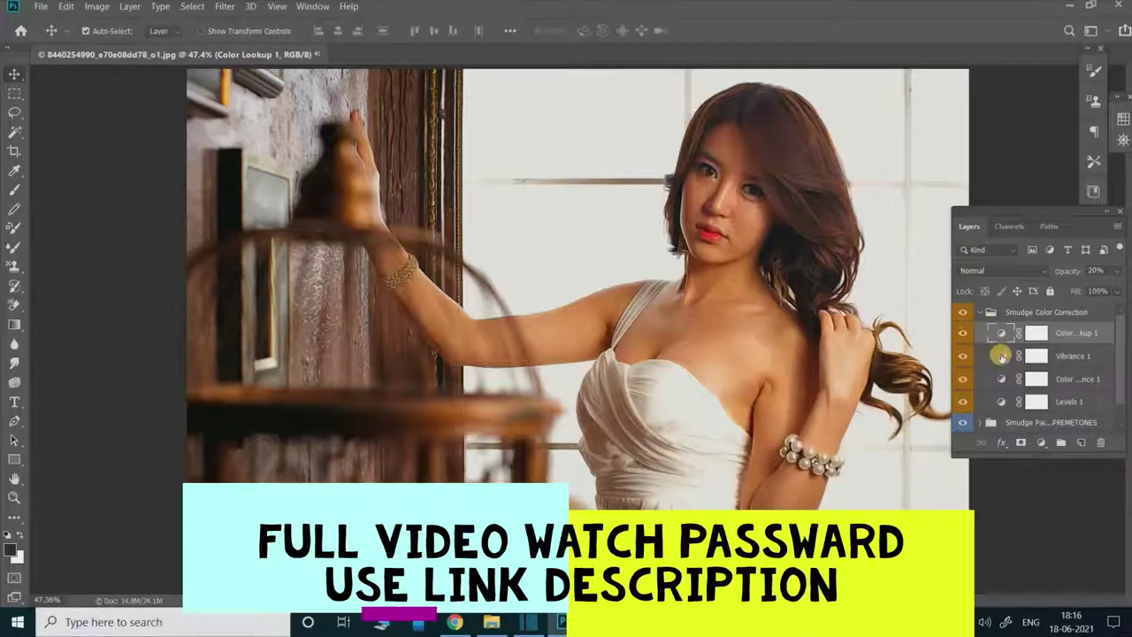
Set Vibrance 1 to +48 Vibrance and +47 Saturation.
double_click(1000, 356)
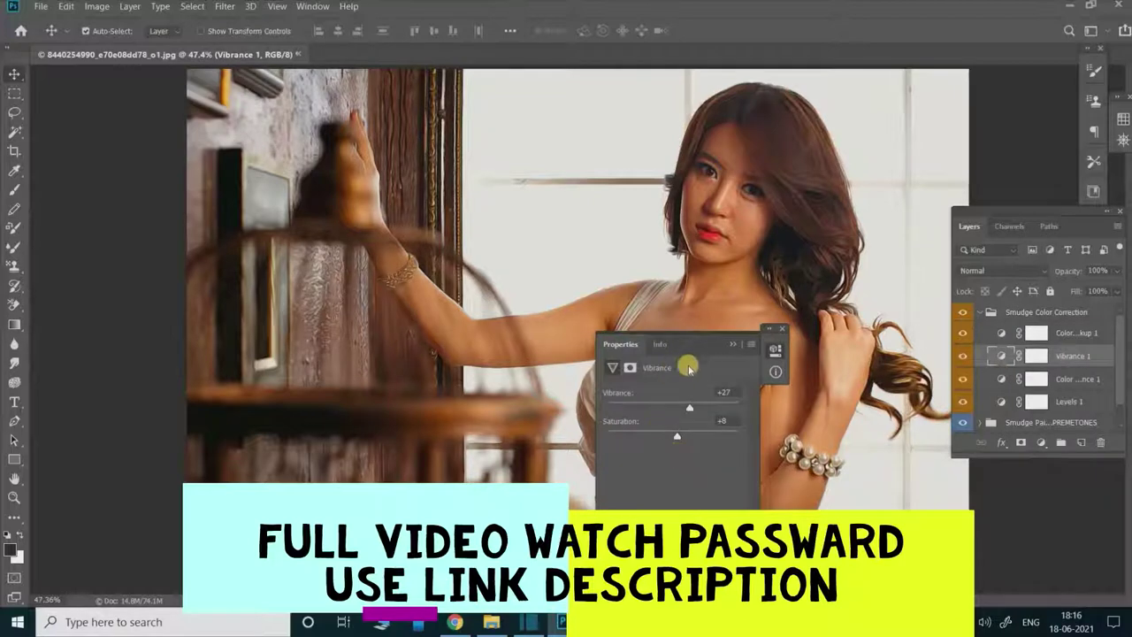
mouse_move(689, 409)
left_mouse_down()
mouse_move(720, 404)
mouse_move(681, 418)
mouse_move(718, 409)
mouse_move(681, 437)
mouse_move(717, 433)
mouse_move(693, 439)
mouse_move(706, 442)
left_mouse_up()
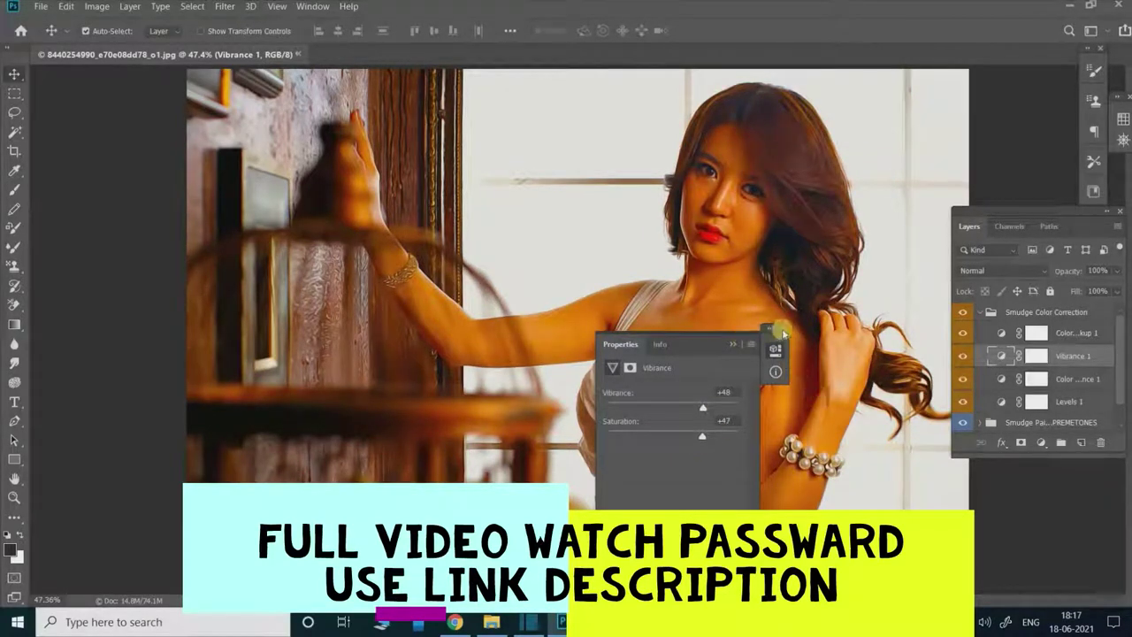
left_click(777, 328)
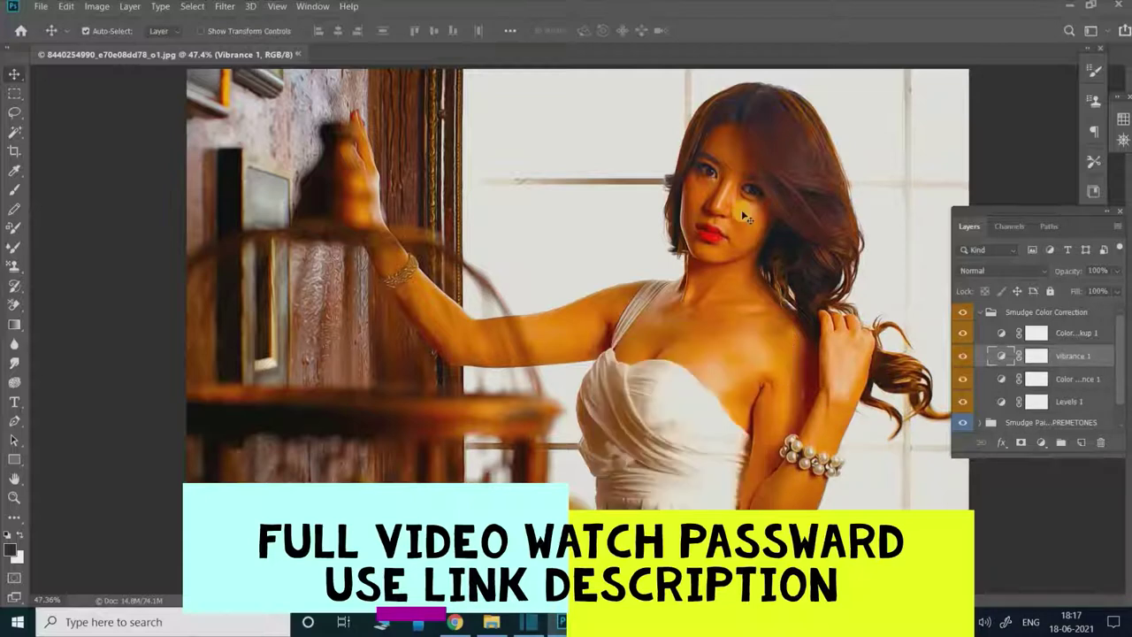
left_click(1000, 380)
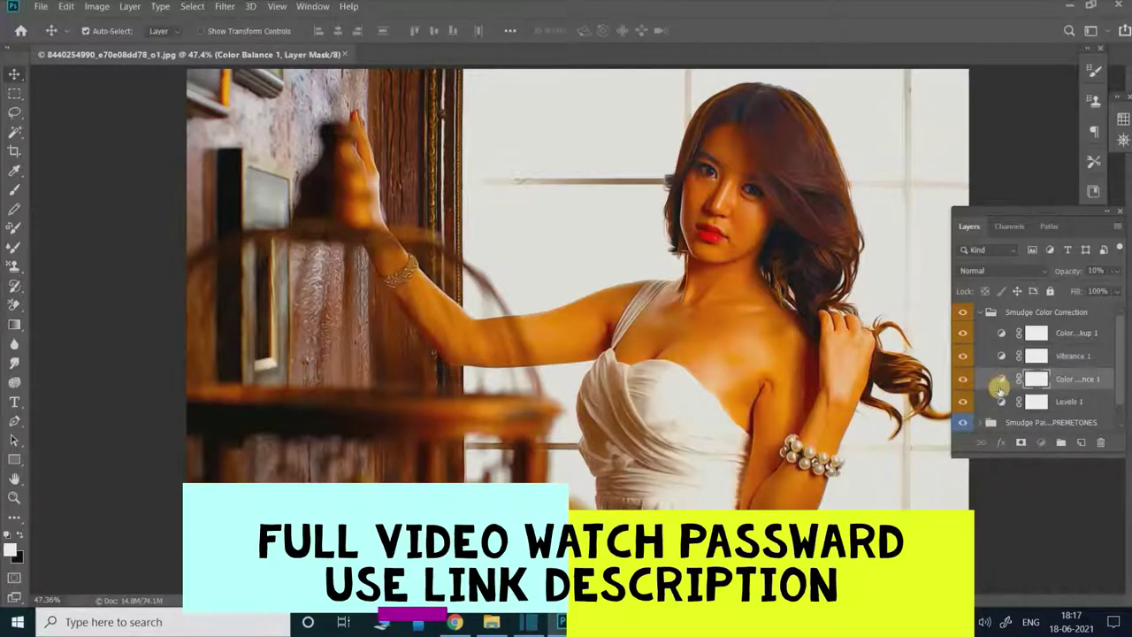
Set Color Balance 1 midtones to -19 Cyan/Red, -5 Magenta/Green and +24 Yellow/Blue.
double_click(1000, 380)
left_click(656, 425)
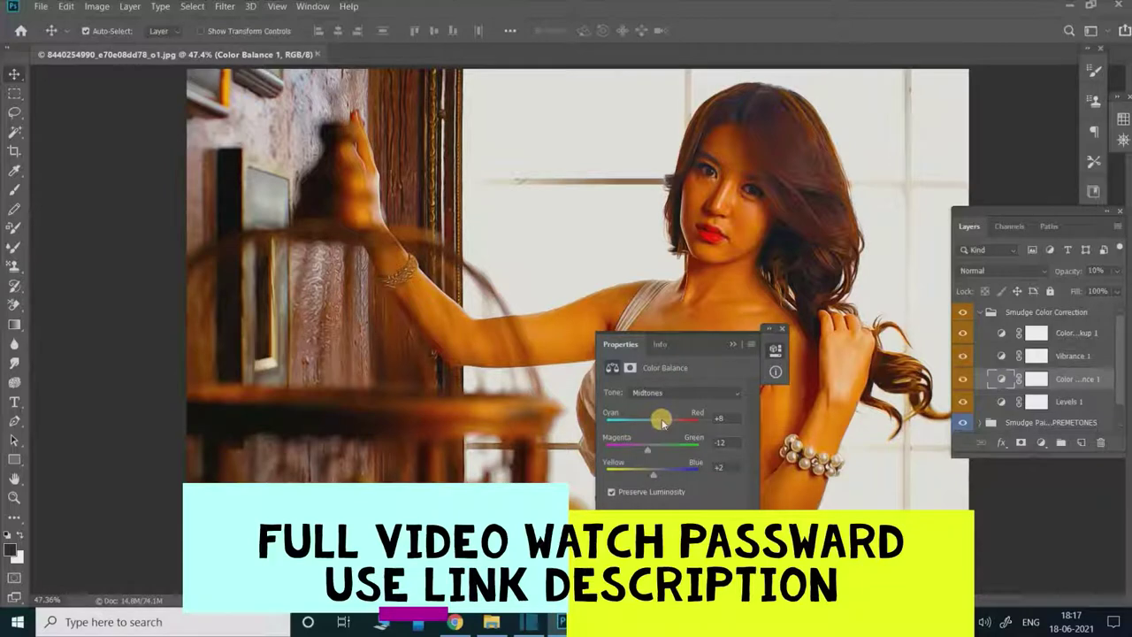
mouse_move(657, 428)
left_mouse_down()
mouse_move(644, 432)
mouse_move(642, 456)
mouse_move(665, 481)
left_mouse_up()
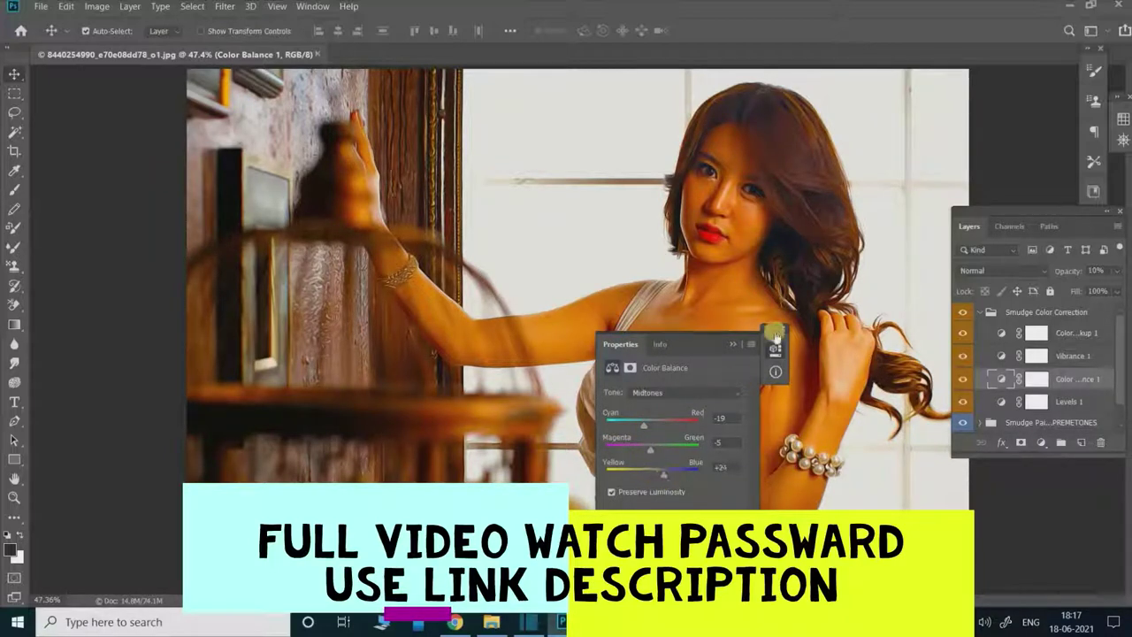
left_click(998, 433)
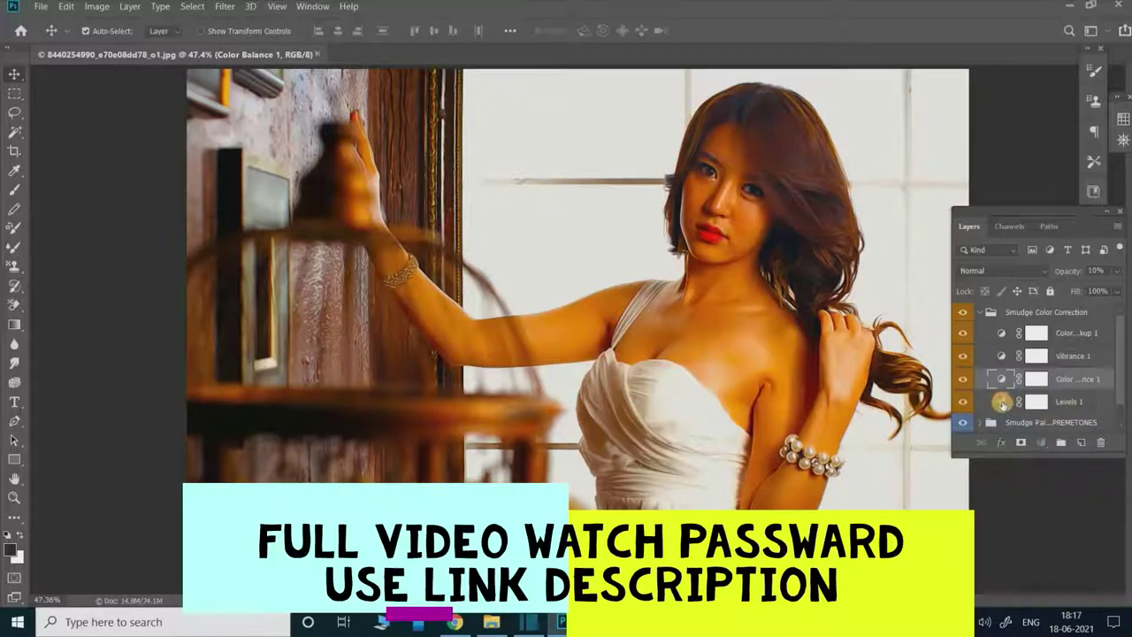
Set Levels 1 input black point to 25 and white point to 238.
left_click(998, 402)
double_click(998, 402)
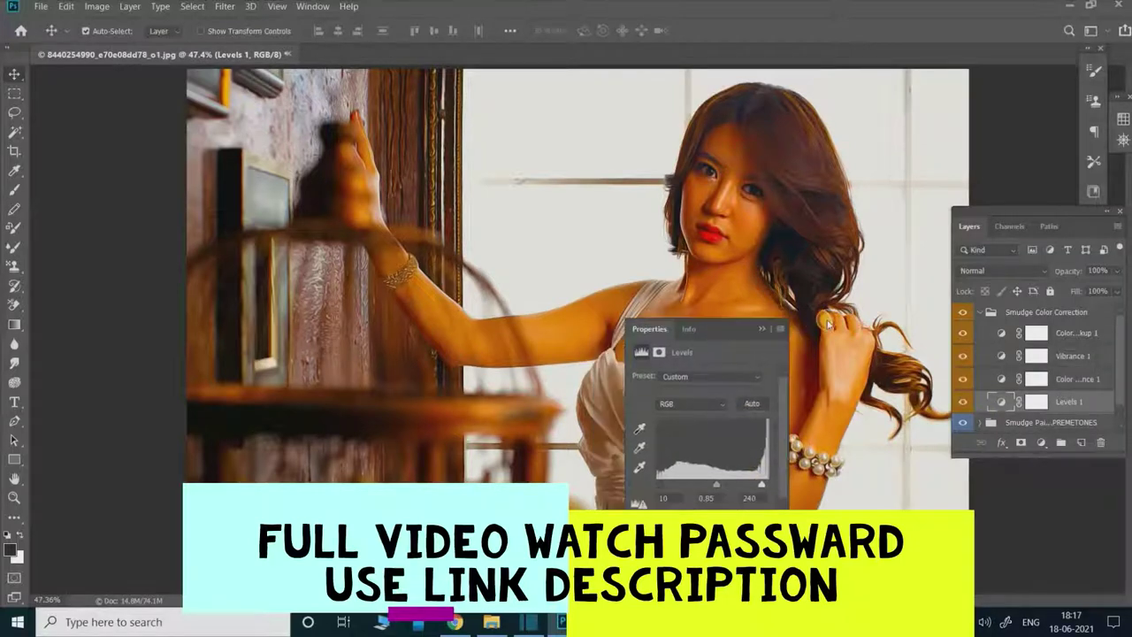
left_click_drag(728, 331, 863, 305)
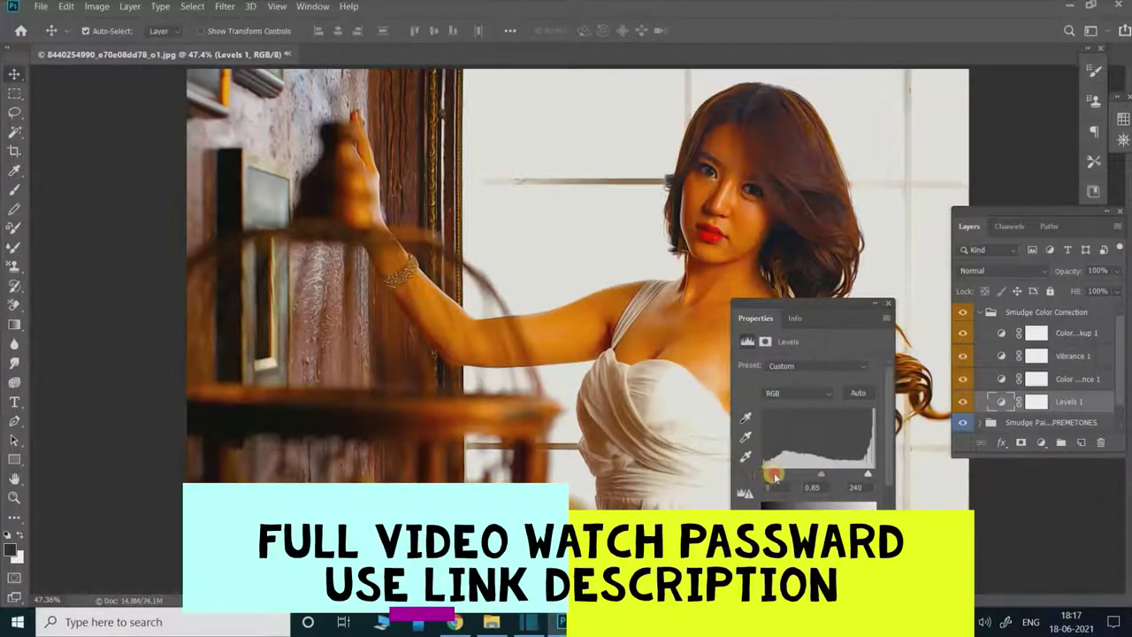
left_click_drag(764, 475, 765, 477)
mouse_move(868, 474)
left_mouse_down()
mouse_move(858, 476)
mouse_move(867, 476)
left_mouse_up()
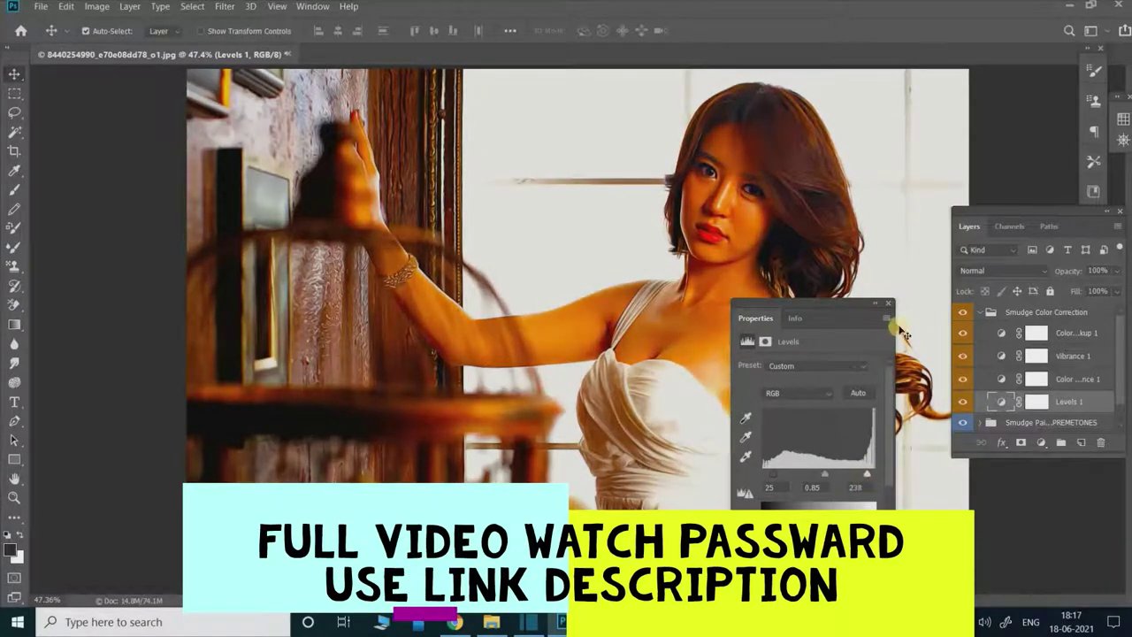
left_click(888, 306)
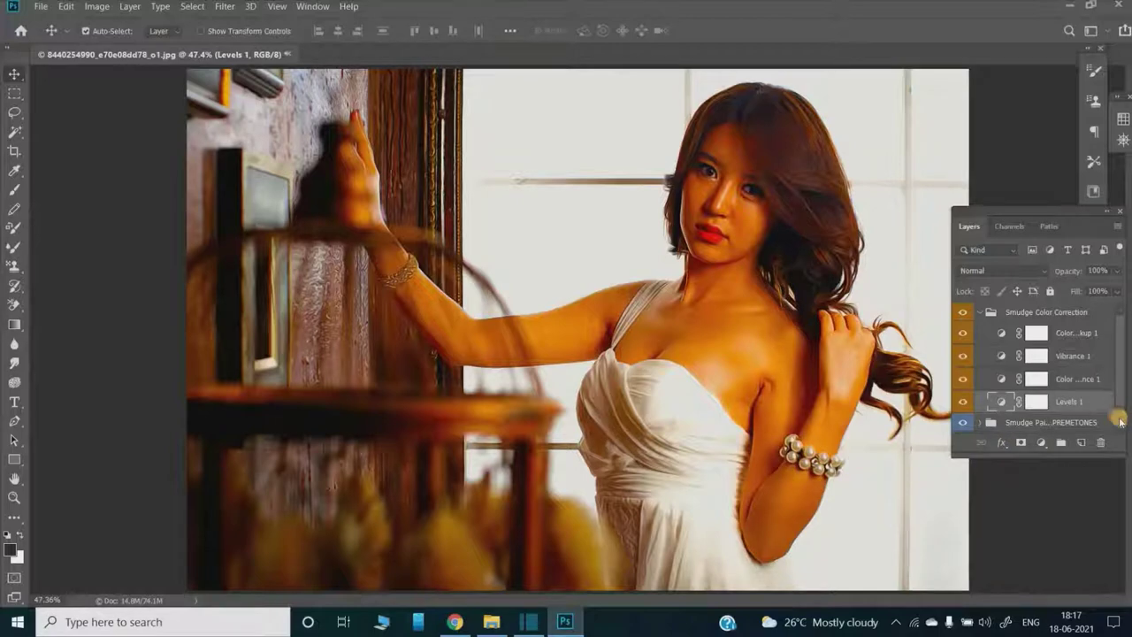
scroll(1112, 411, "down", 1)
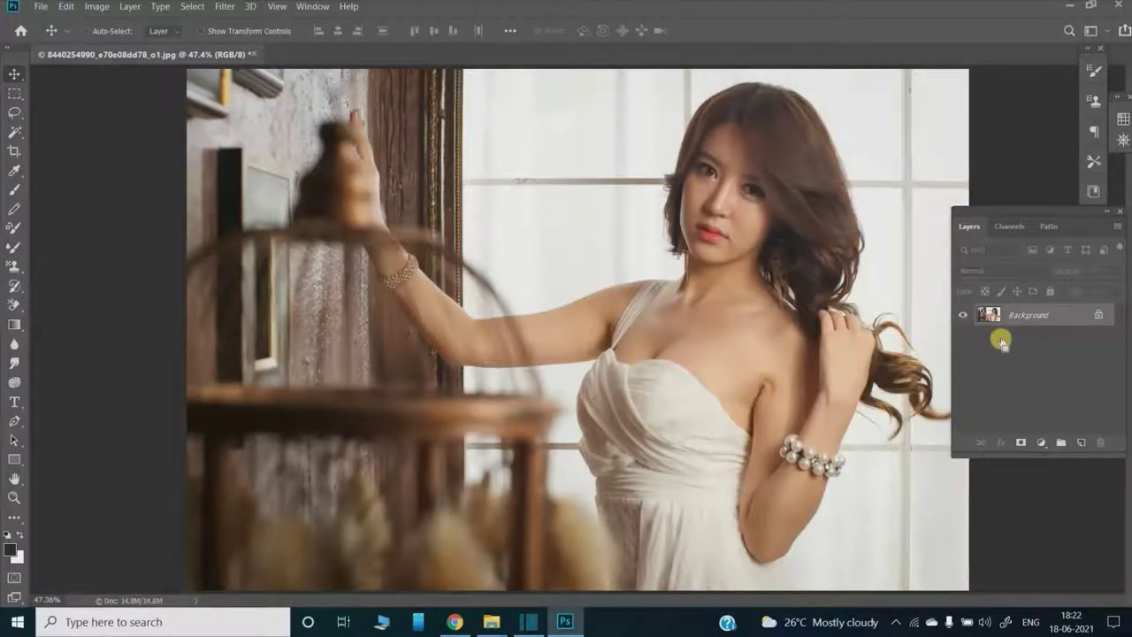
Duplicate Background into Basic Smudge Painting FX, then duplicate it as a layer named Smudge Extra.
key("ctrl+j")
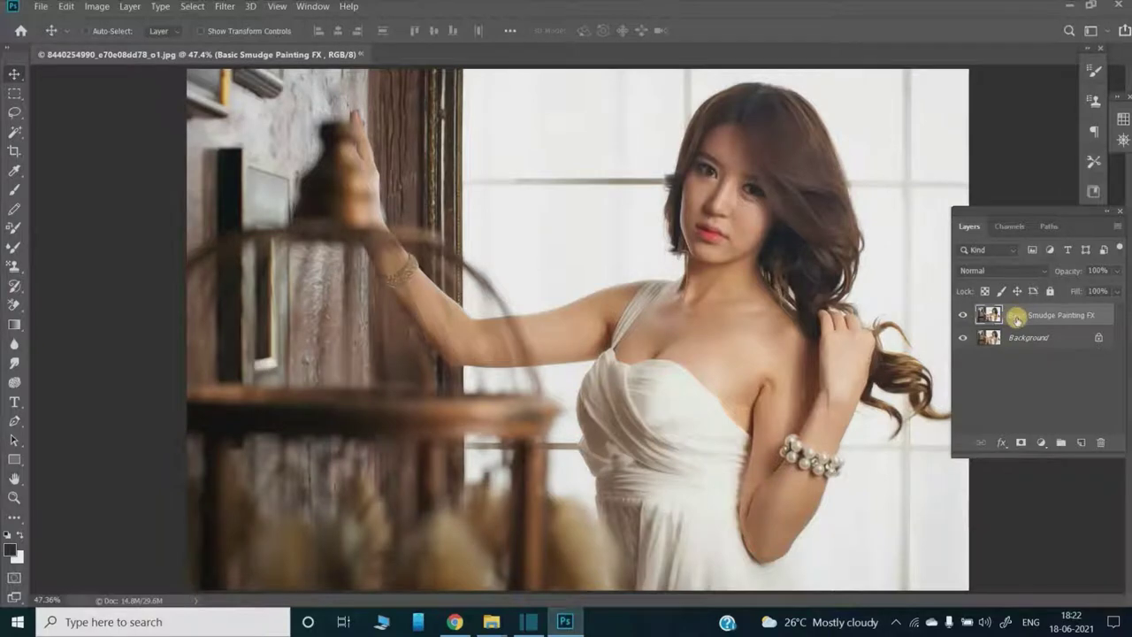
key("ctrl+j")
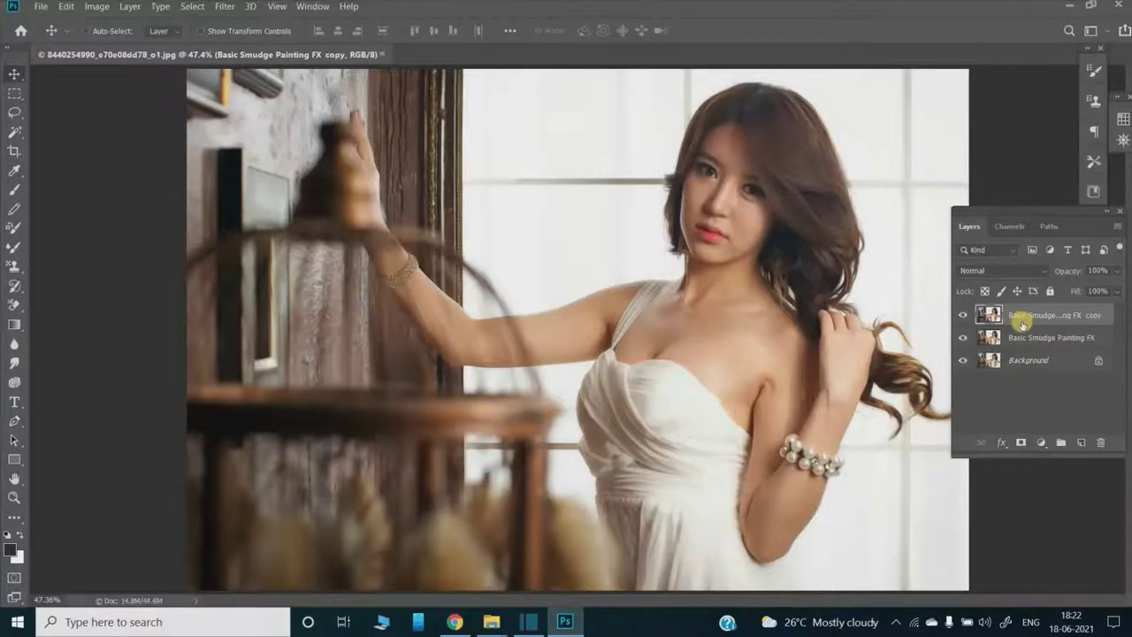
double_click(1025, 315)
type("Smudge Extra")
key("Return")
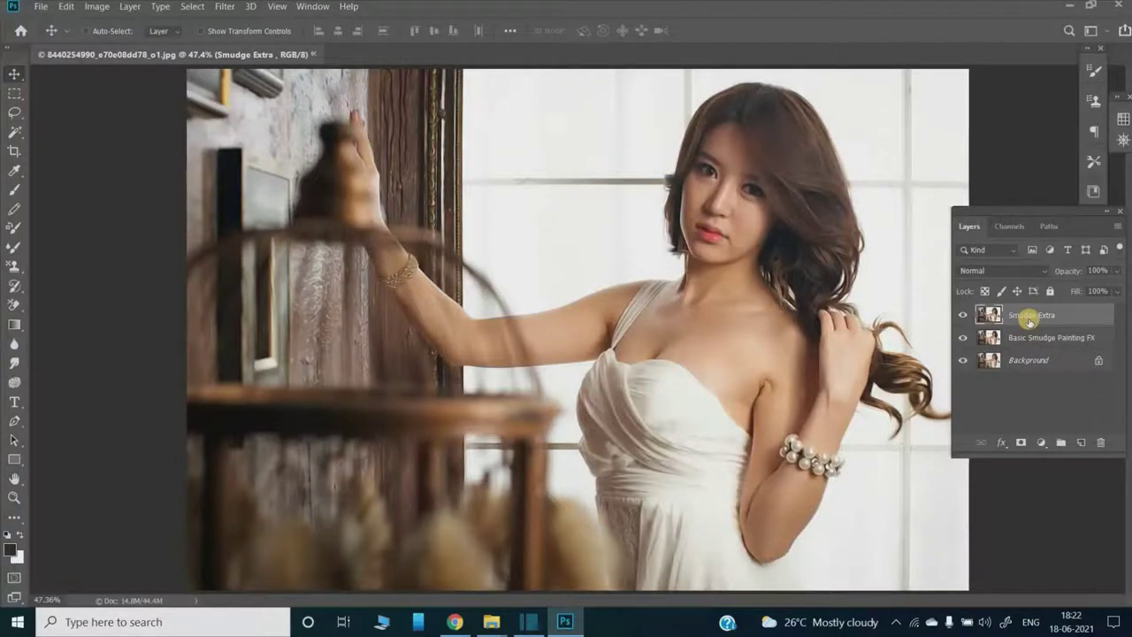
Add an Overlay, High Pass-filtered Details Boost layer and another Smudge Extra copy.
key("ctrl+j")
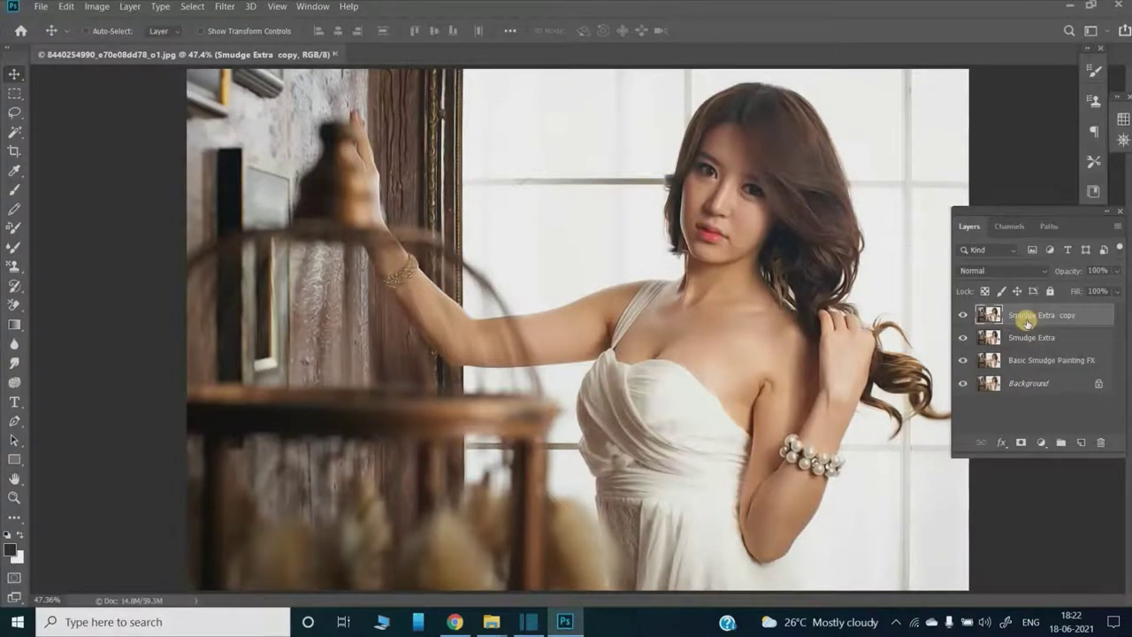
double_click(1025, 314)
type("Details Boost")
key("Return")
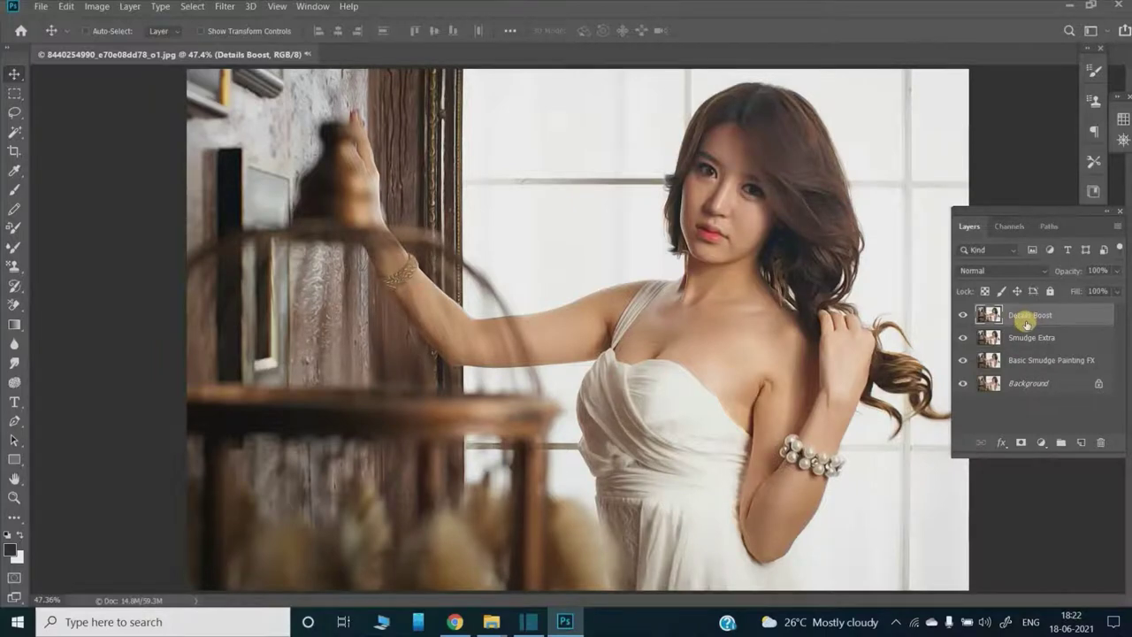
key("shift+alt+o")
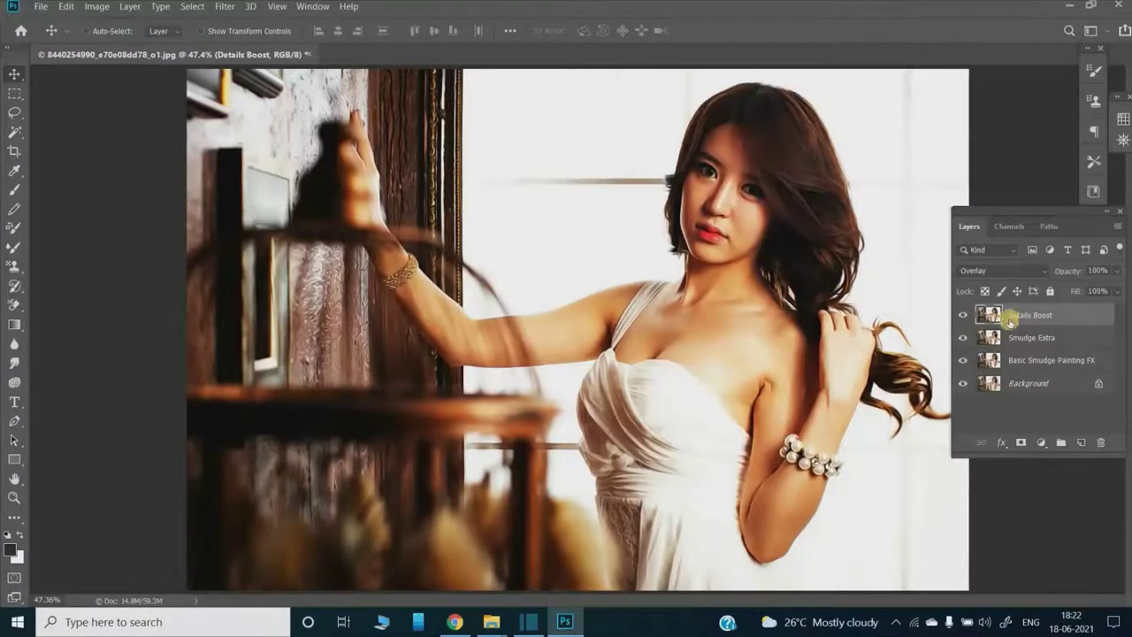
key("ctrl+alt+f")
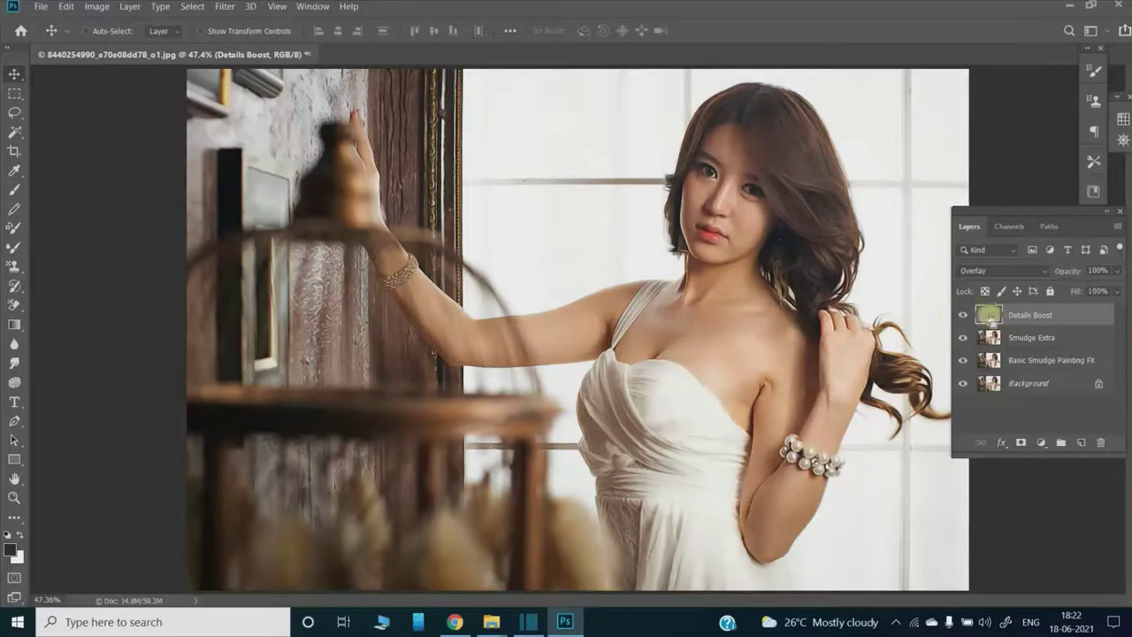
key("alt+bracketleft")
key("ctrl+j")
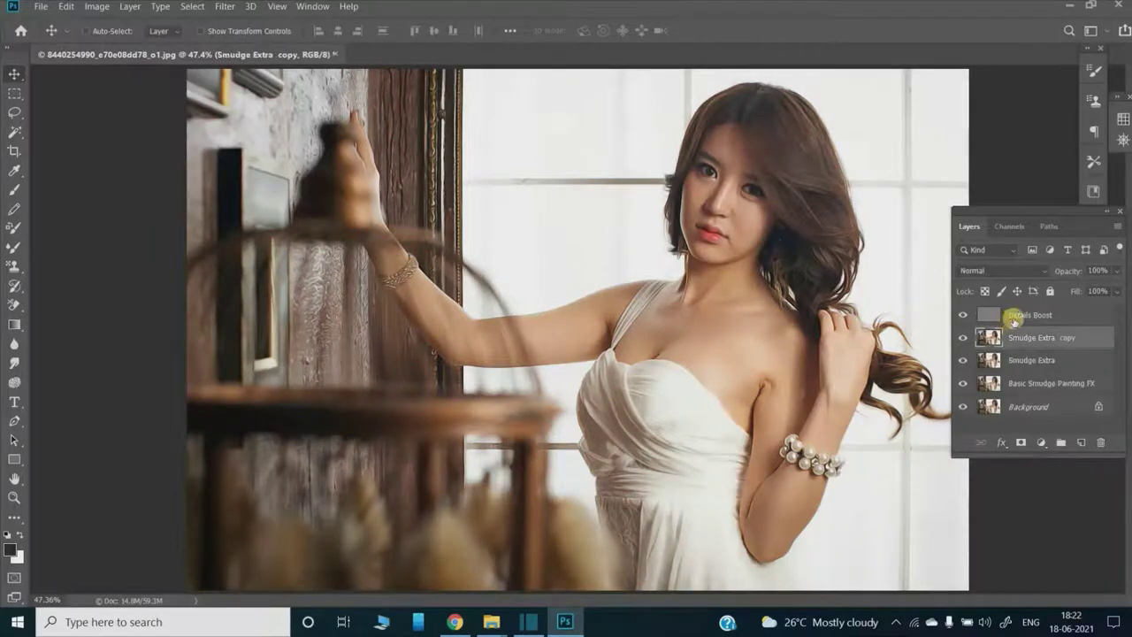
Desaturate and invert the Smudge Extra copy, set it to Overlay at 25%, then group the smudge layers.
key("ctrl+shift+u")
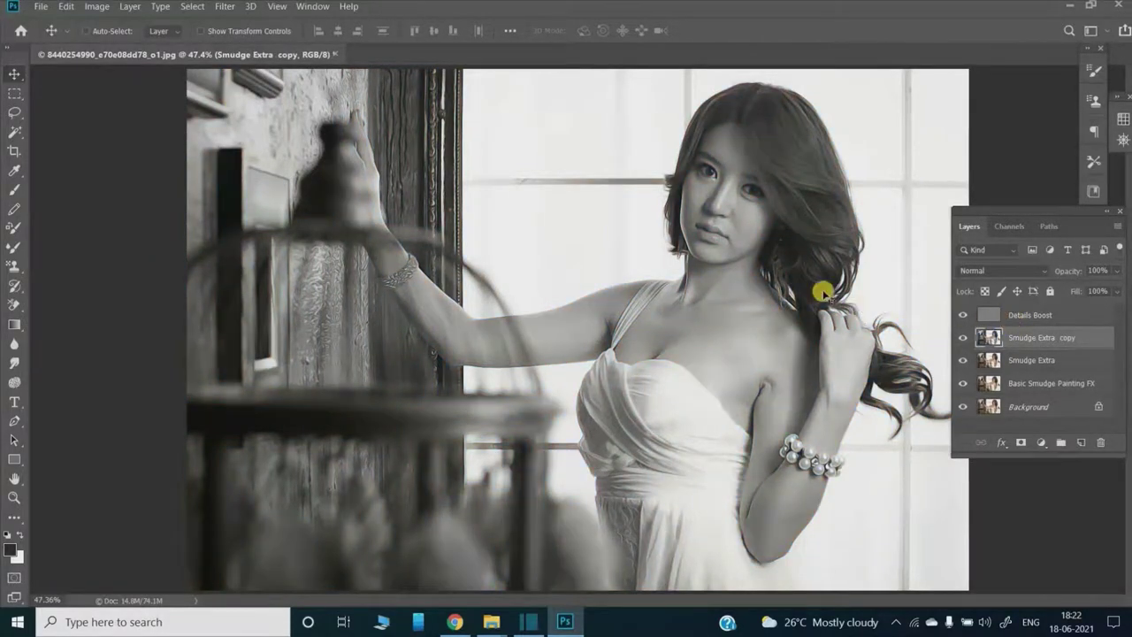
key("ctrl+i")
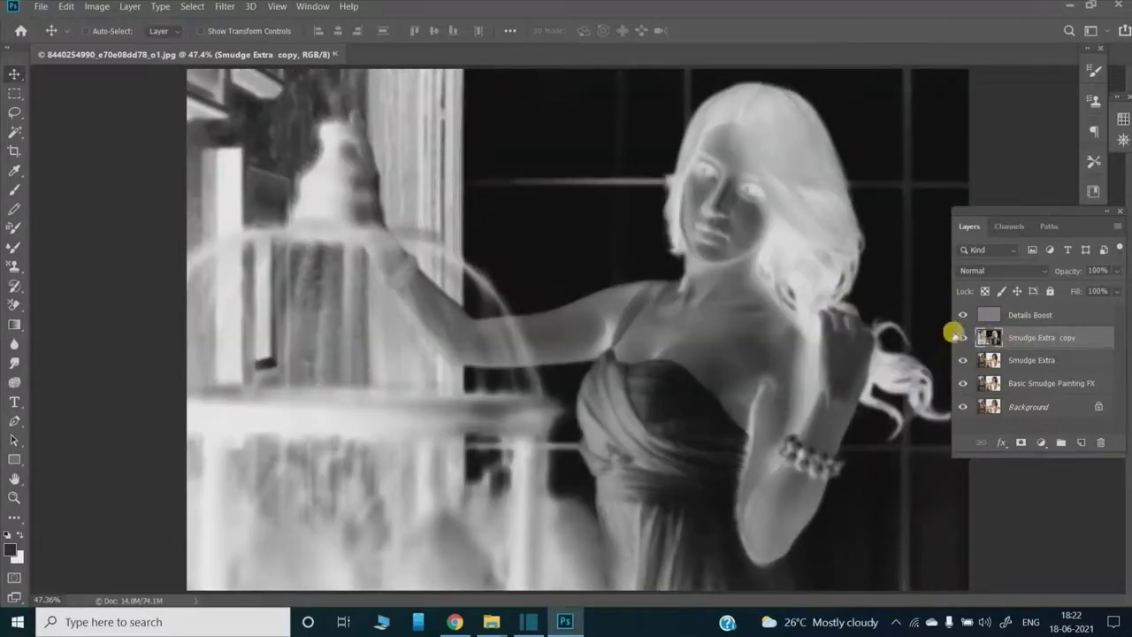
key("shift+alt+o")
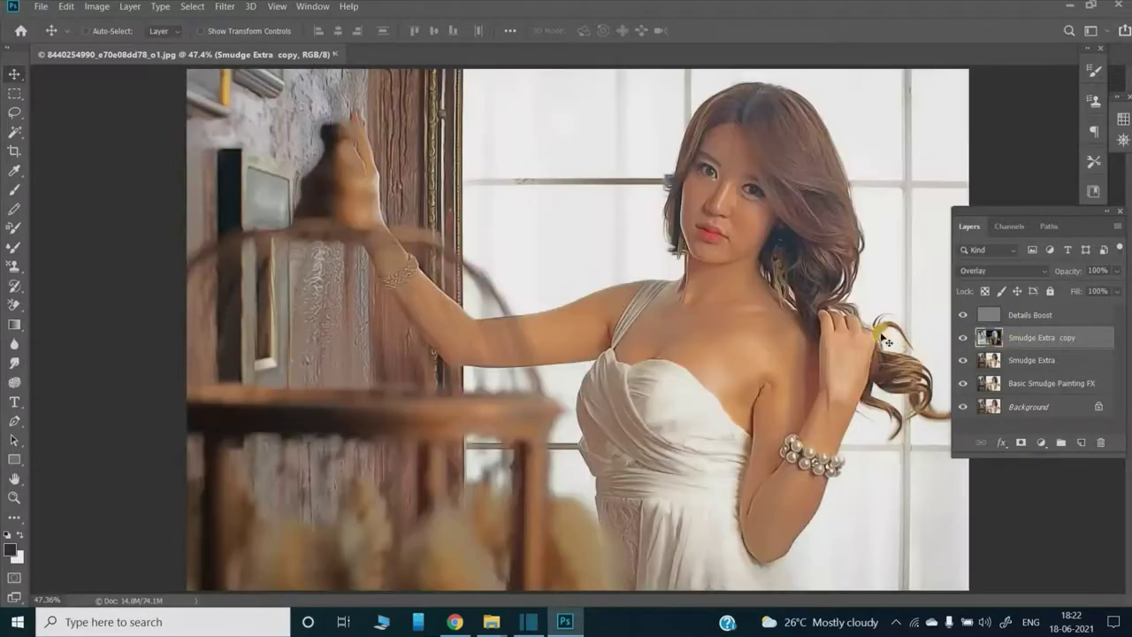
key("2")
key("5")
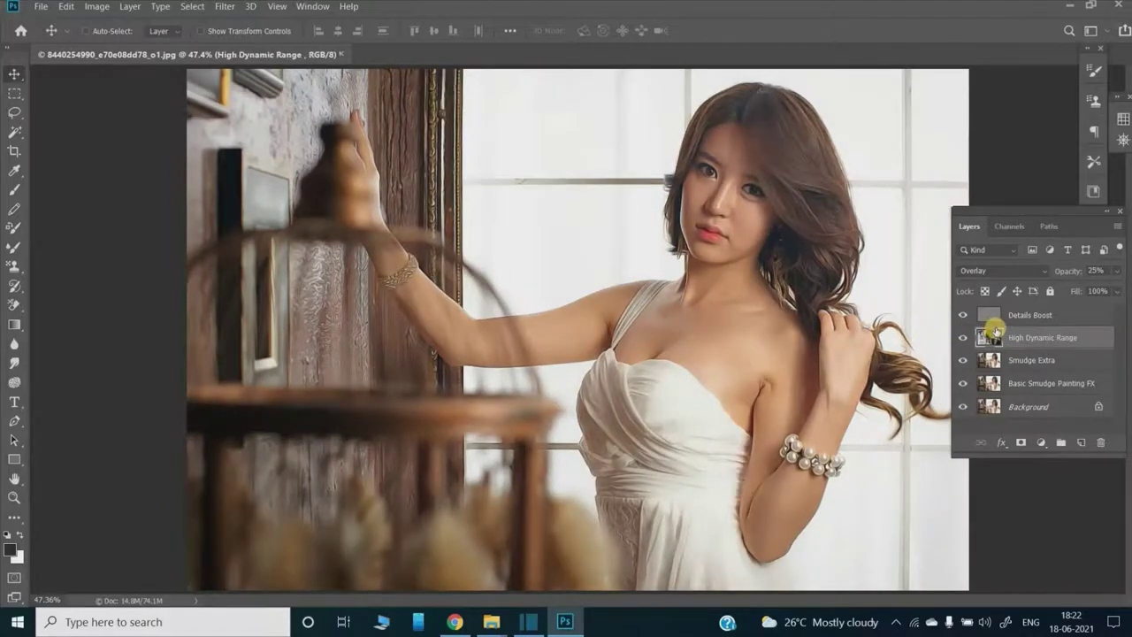
key("ctrl+g")
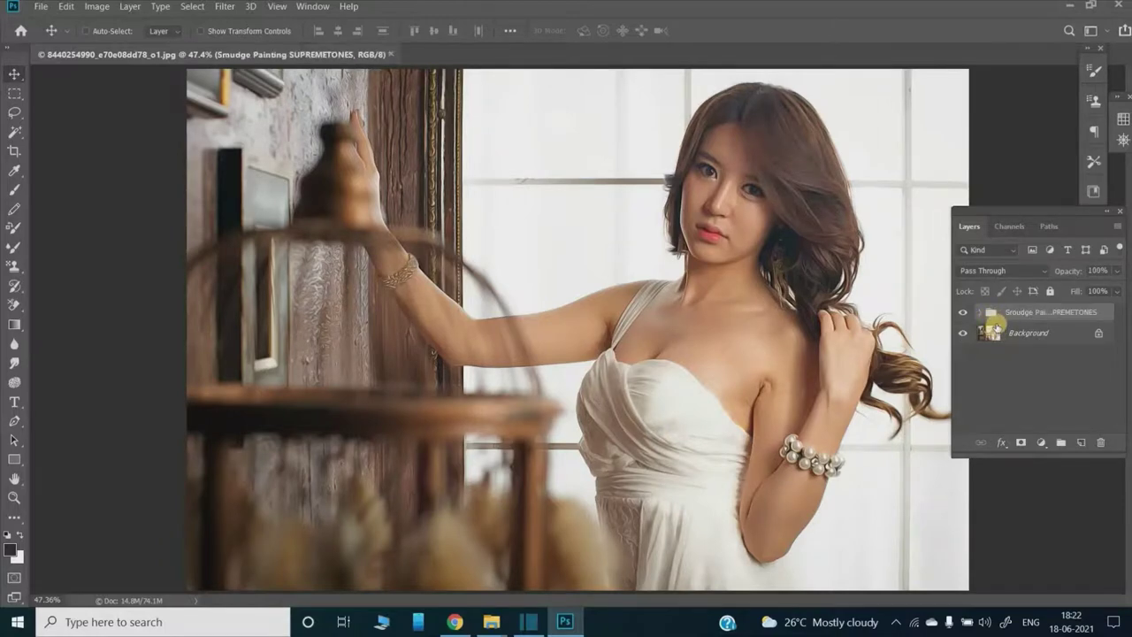
Drop Color Lookup 1 to 20% opacity, group the four adjustments as Group 1, and enable Auto-Select.
left_click(999, 320)
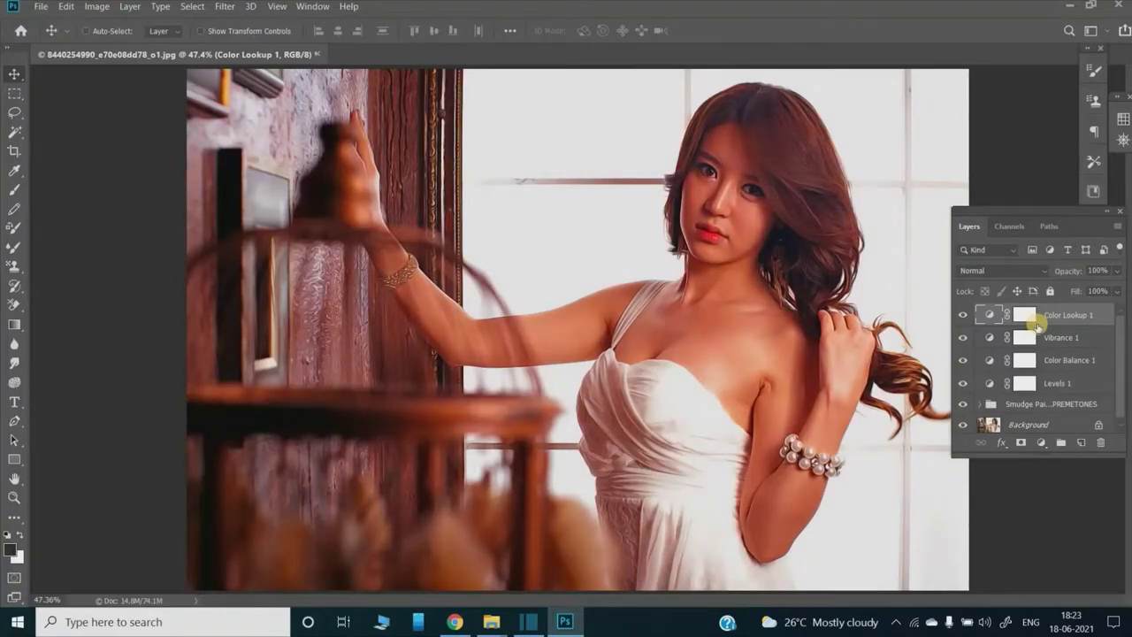
key("2")
key("ctrl+g")
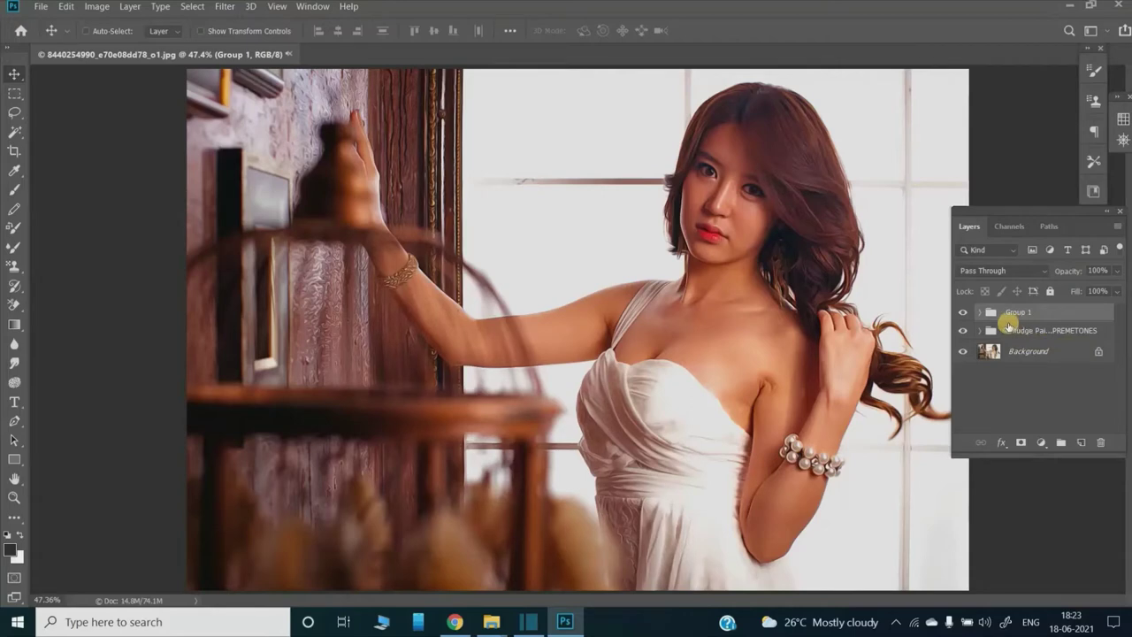
key("ctrl")
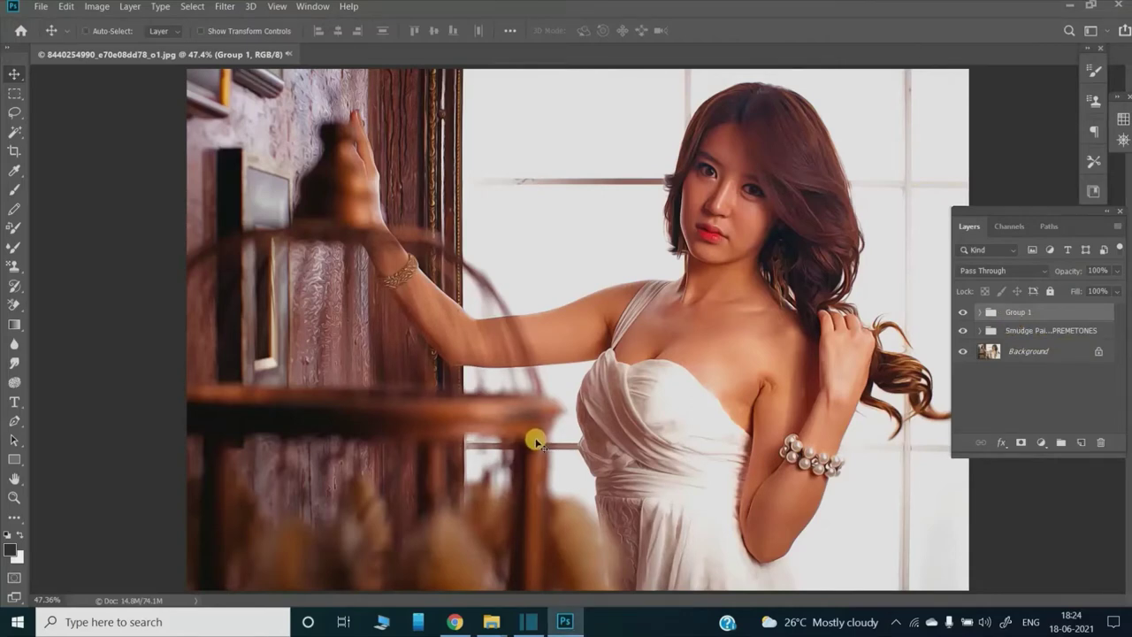